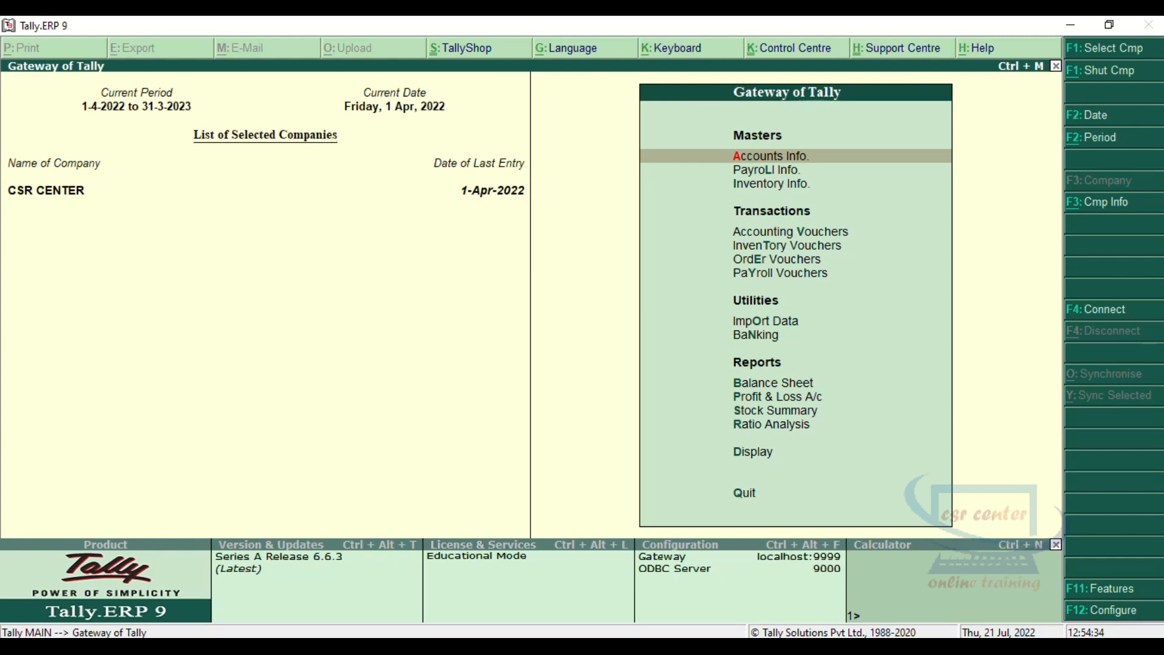
Start a sales order voucher with cost centre class Not Applicable and Ramu Computers as the party account.
{"action": "left_click", "coordinate": [793, 261]}
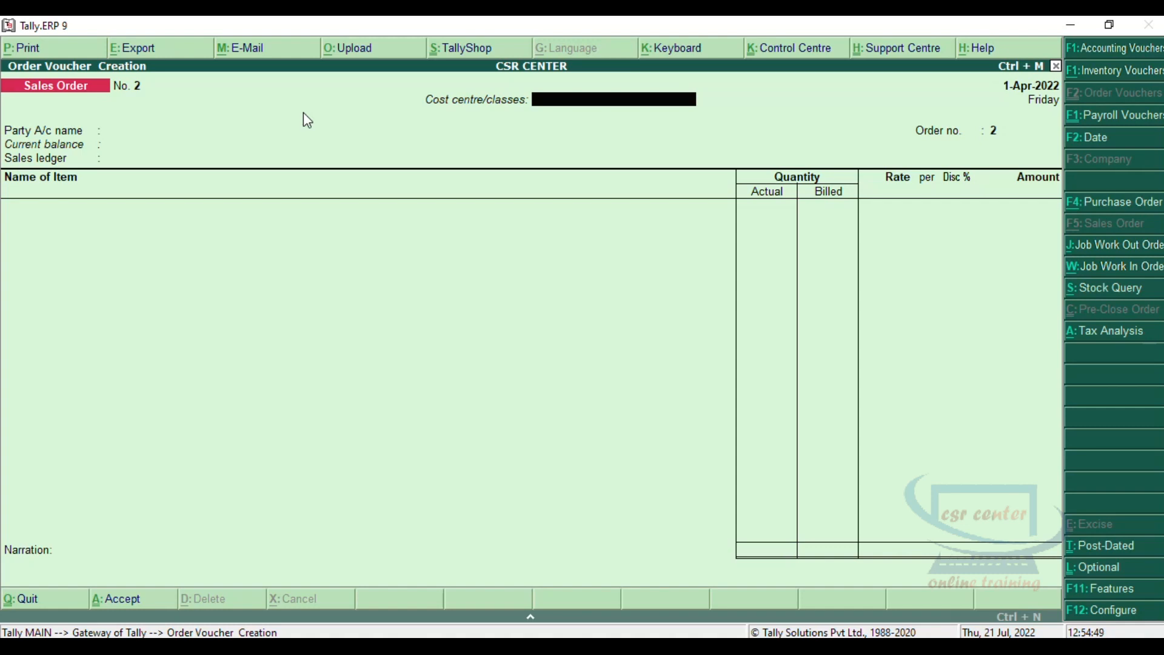
{"action": "key", "text": "Return"}
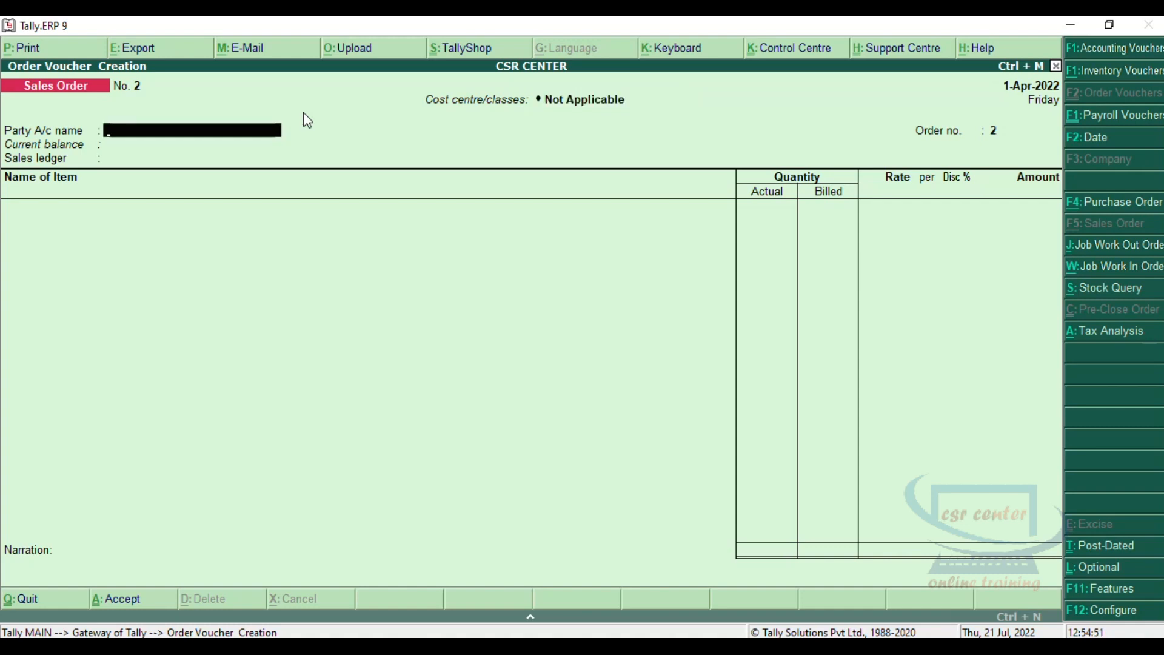
{"action": "type", "text": "C"}
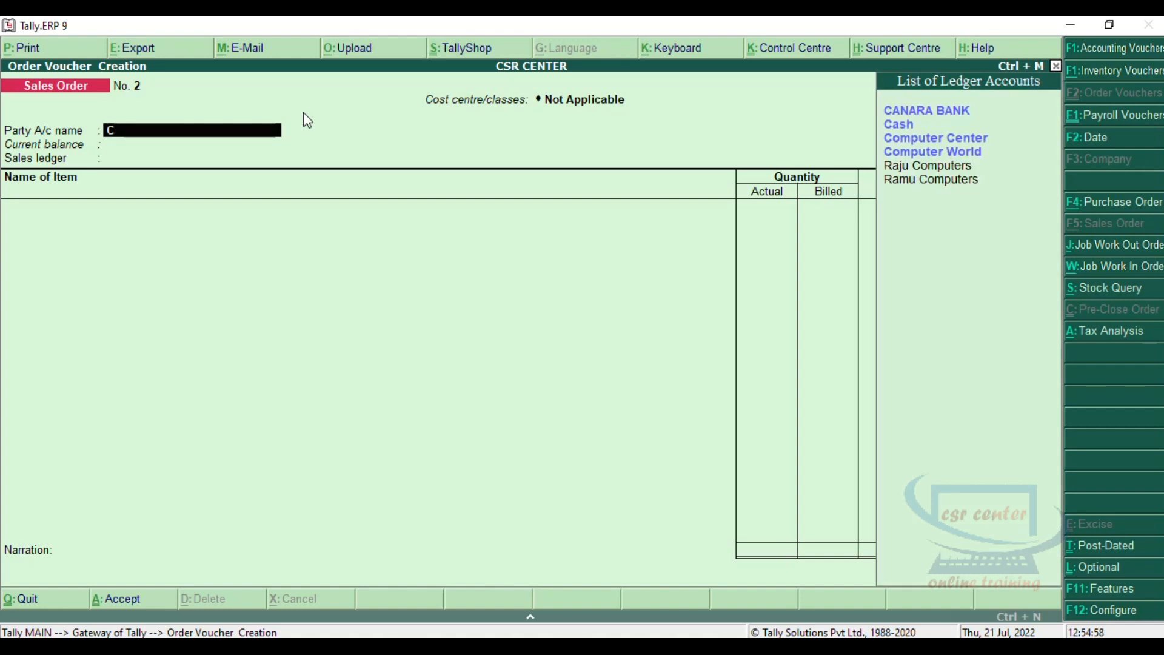
{"action": "key", "text": "Down"}
{"action": "key", "text": "Down"}
{"action": "key", "text": "Down"}
{"action": "key", "text": "Down"}
{"action": "key", "text": "Down"}
{"action": "key", "text": "Down"}
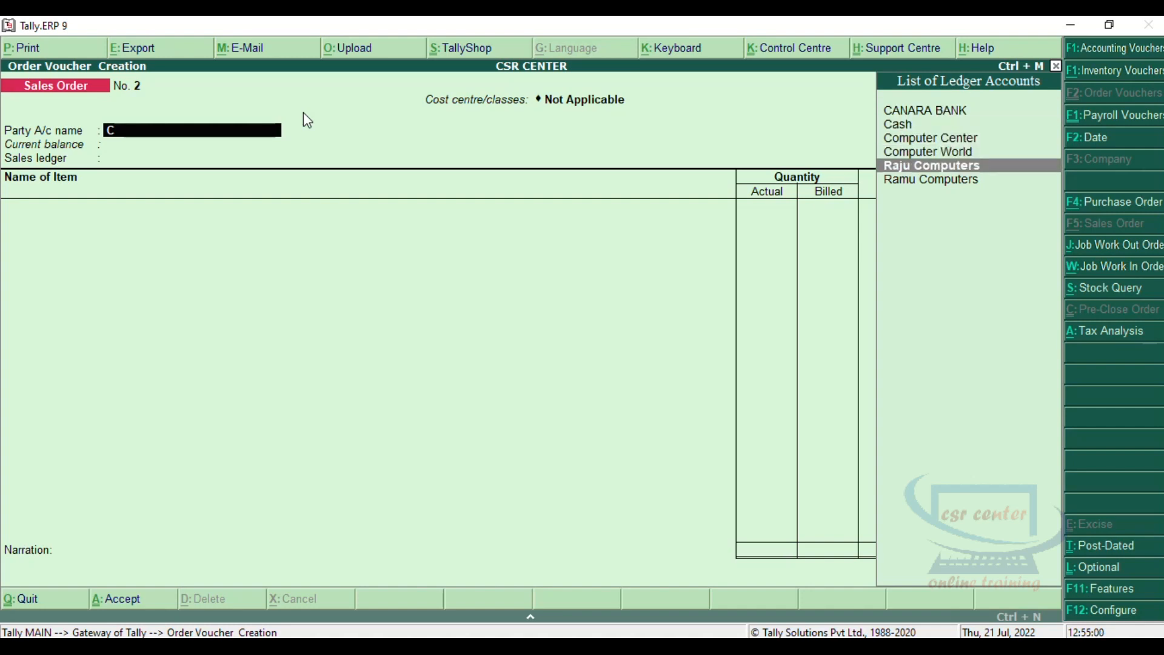
{"action": "key", "text": "Return"}
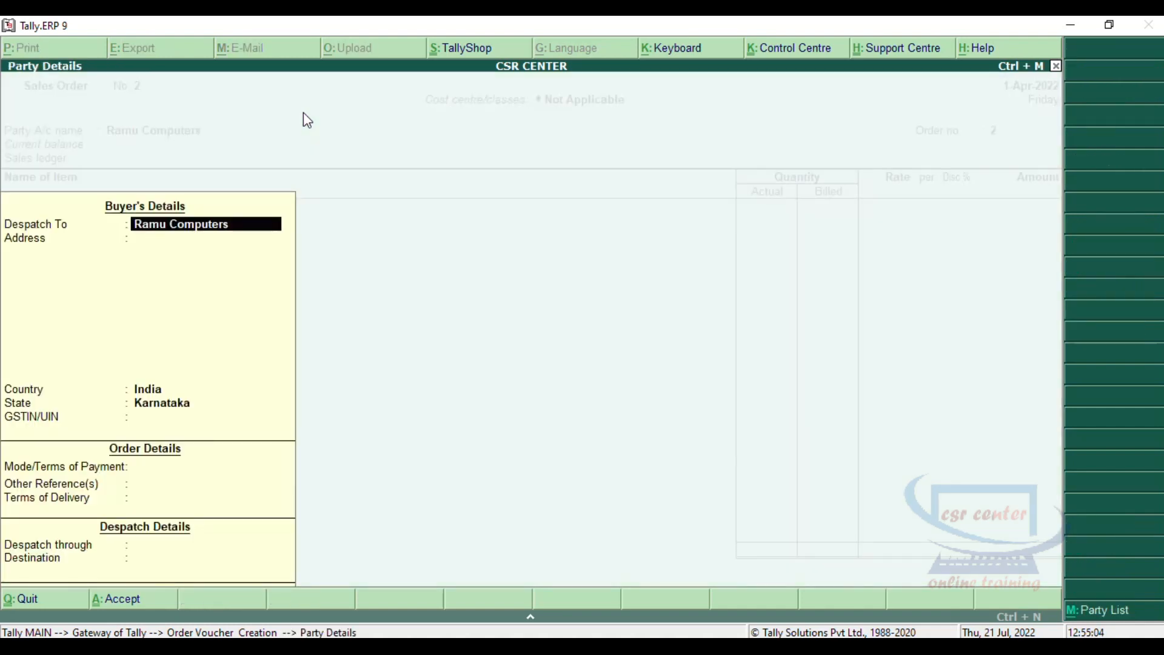
Keep the buyer's default details, and set the terms of payment to 15 Days and the terms of delivery to 10 Days.
{"action": "key", "text": "Return"}
{"action": "key", "text": "Return"}
{"action": "key", "text": "Return"}
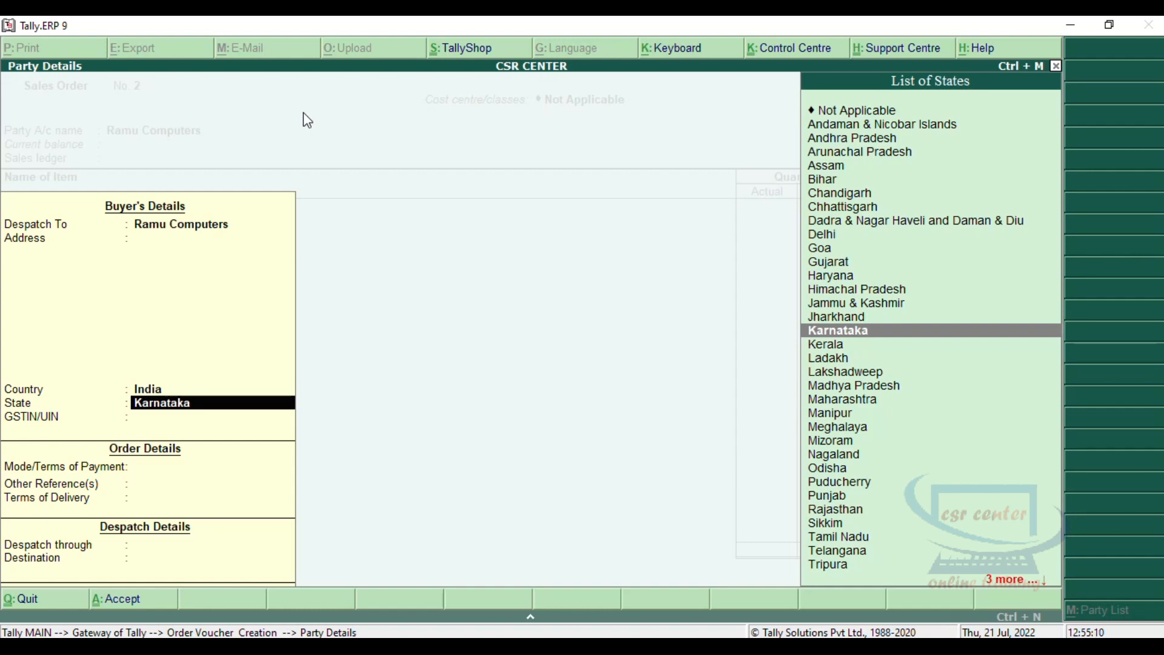
{"action": "key", "text": "Return"}
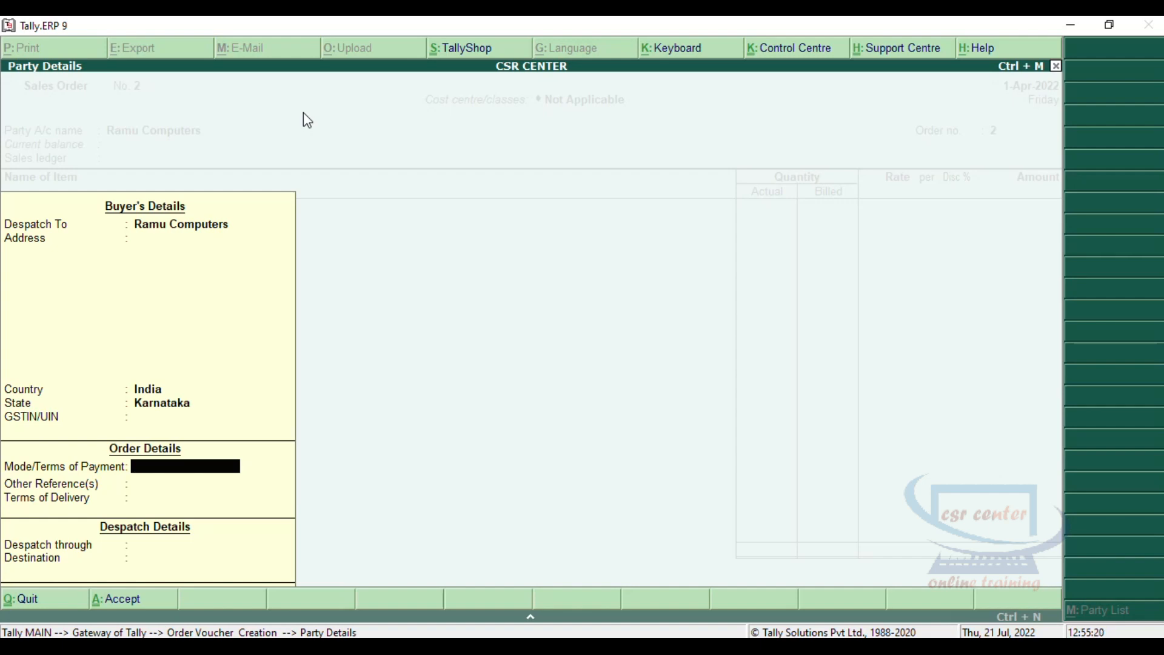
{"action": "type", "text": "15 Day"}
{"action": "type", "text": "s"}
{"action": "key", "text": "Return"}
{"action": "key", "text": "Return"}
{"action": "type", "text": "10 Days"}
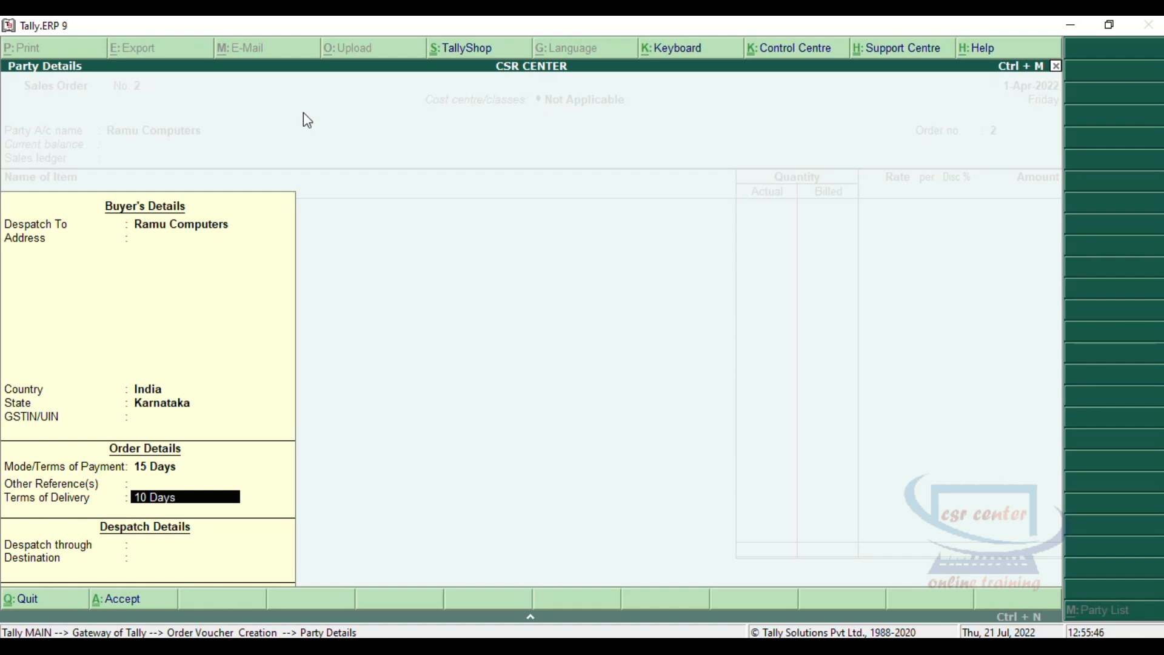
{"action": "key", "text": "Return"}
{"action": "key", "text": "Return"}
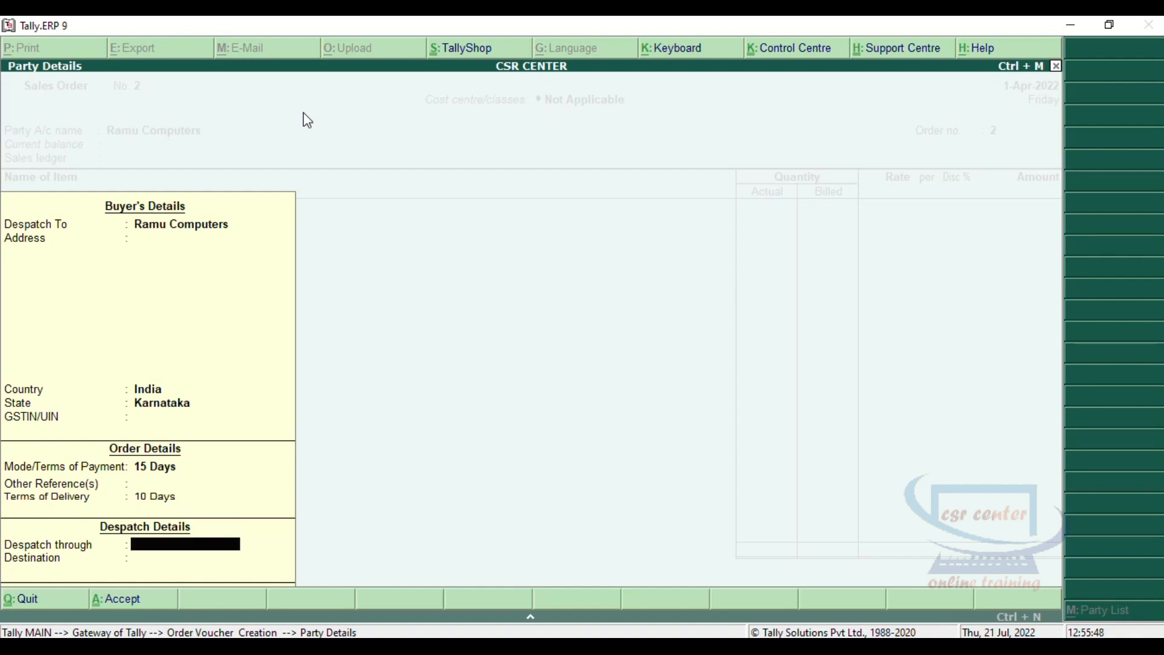
Enter the despatch details with CSR CENTER as the despatcher and Ramu Computers as the destination.
{"action": "type", "text": "CSR CENTER"}
{"action": "key", "text": "Return"}
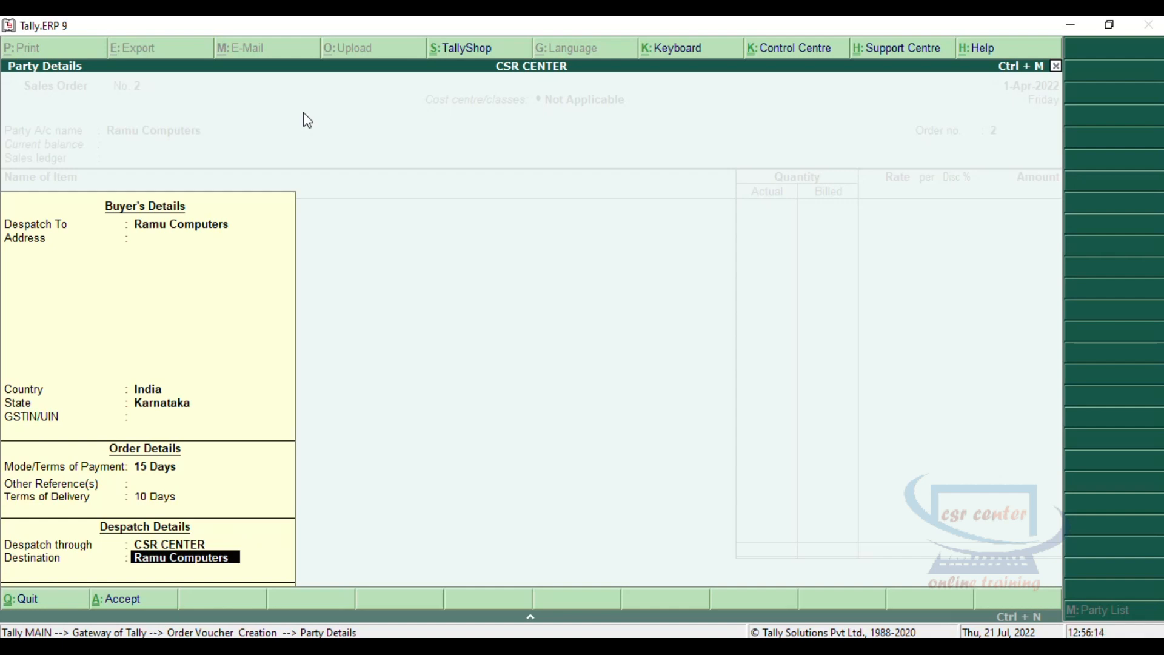
{"action": "key", "text": "Return"}
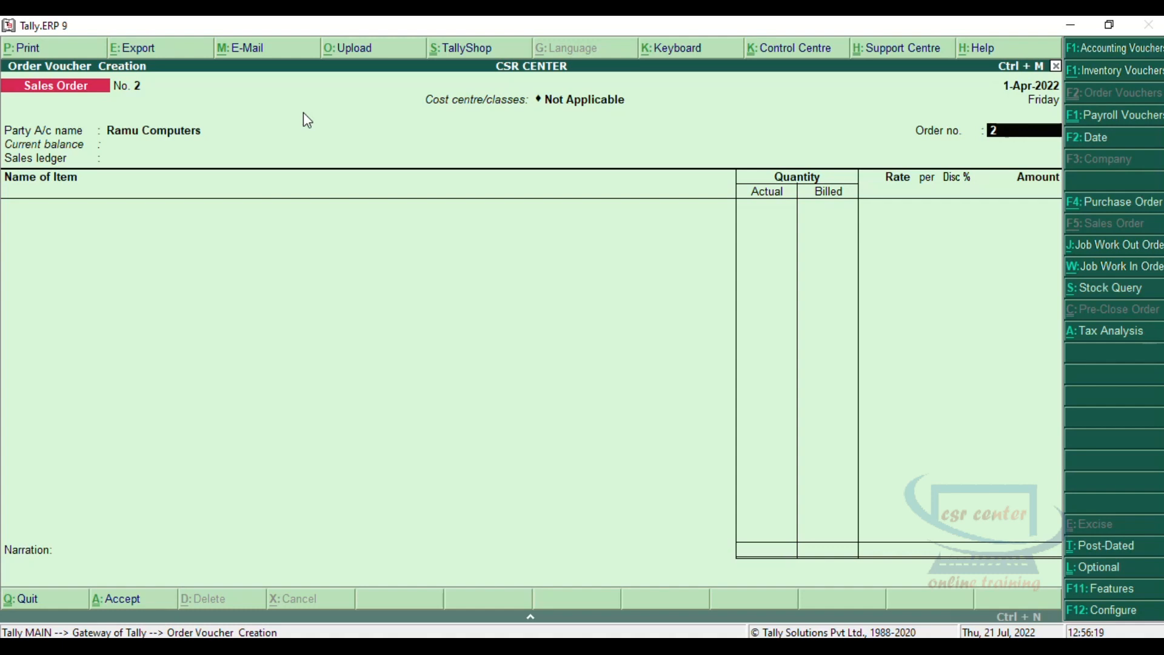
Enter the customer's order number and choose Sales Acc as the sales ledger.
{"action": "type", "text": "RM0065"}
{"action": "key", "text": "Return"}
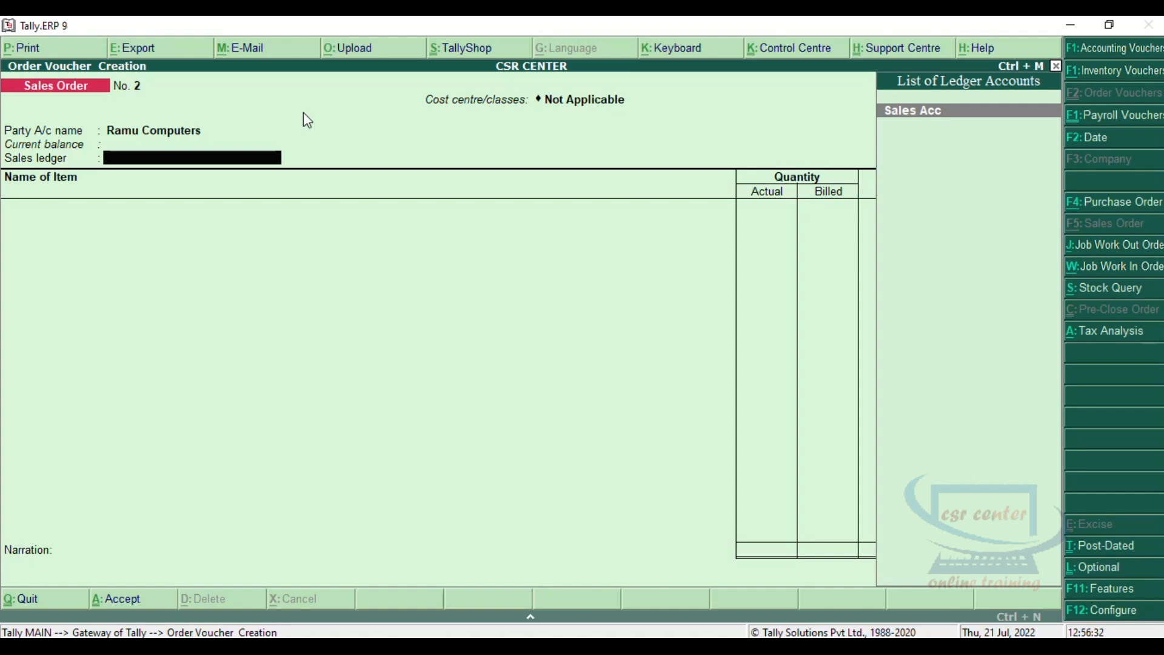
{"action": "key", "text": "Return"}
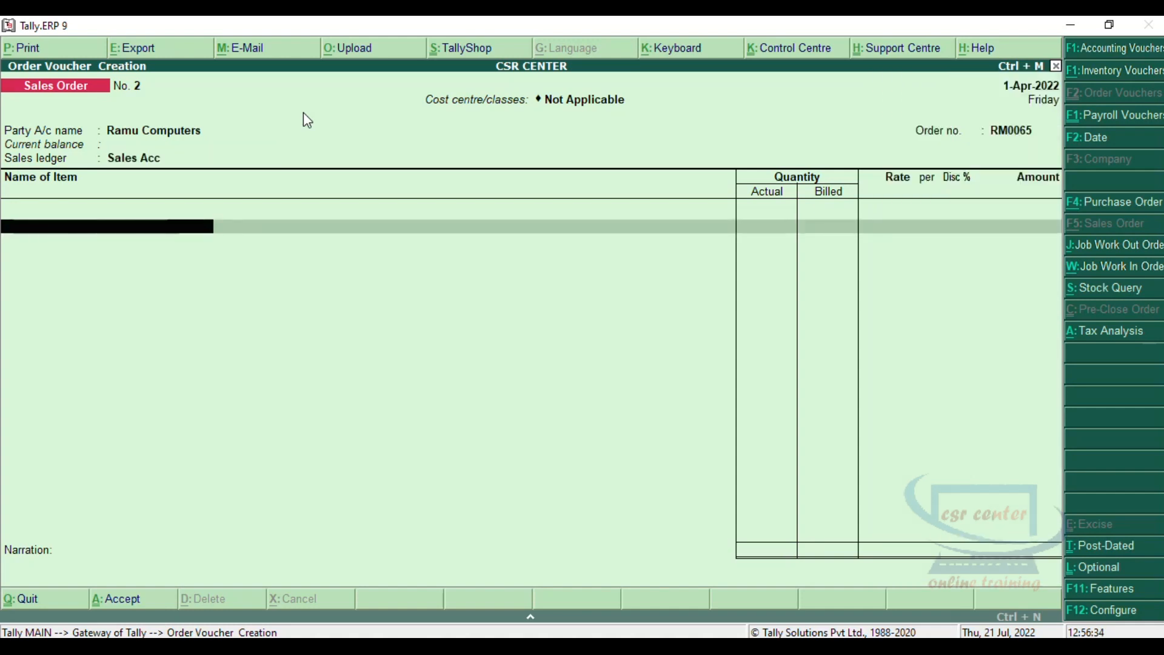
Add the Mouse item due on 1-Apr-2022 from Any godown, with a quantity of 20 Nos and no rate.
{"action": "type", "text": "M"}
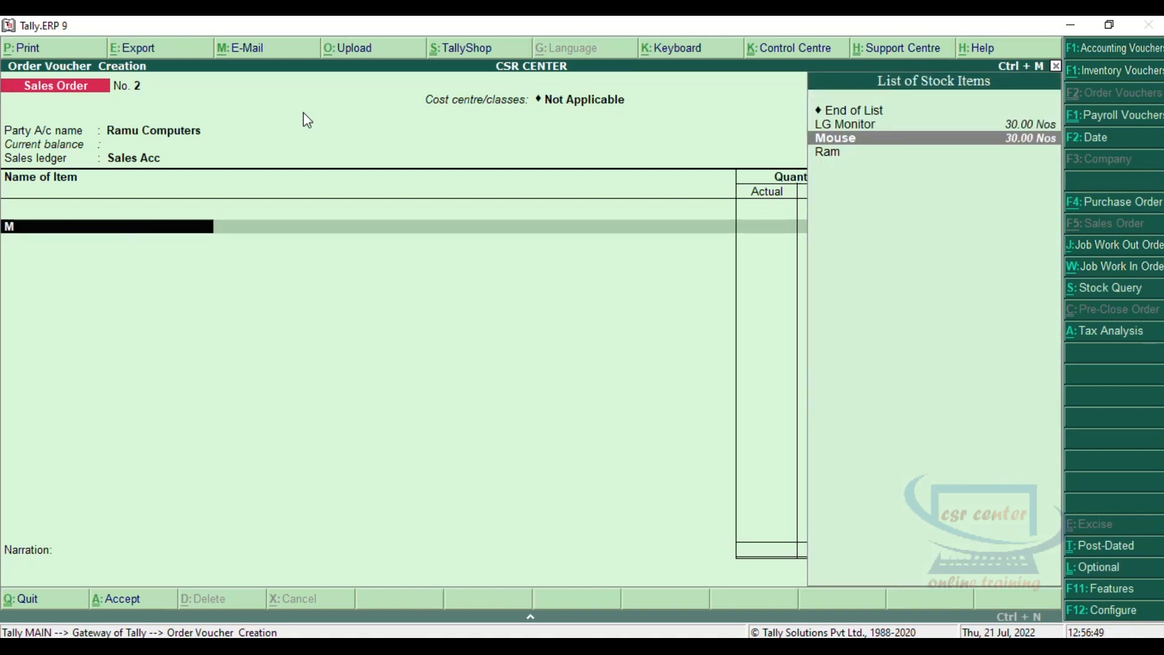
{"action": "key", "text": "Return"}
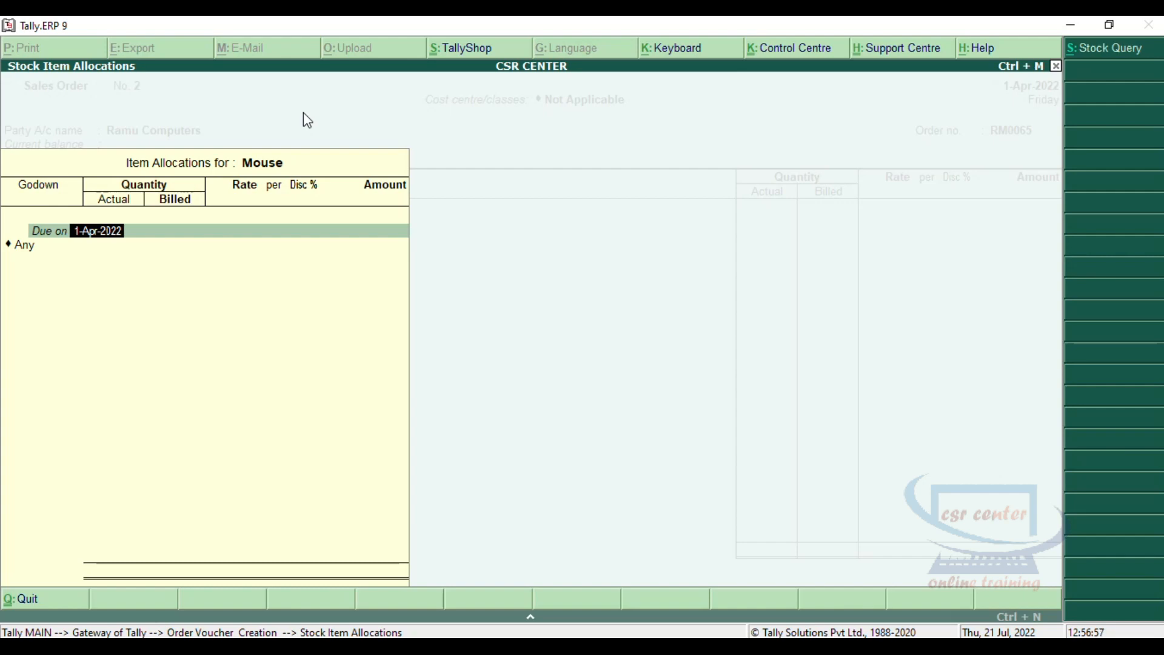
{"action": "key", "text": "Return"}
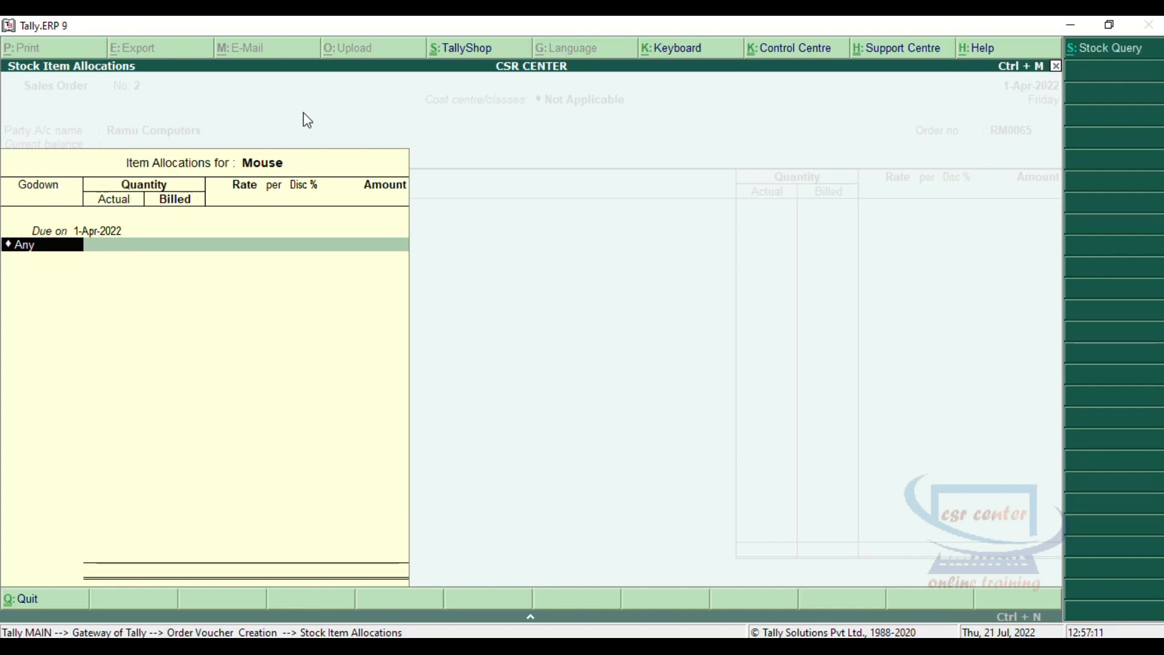
{"action": "key", "text": "Return"}
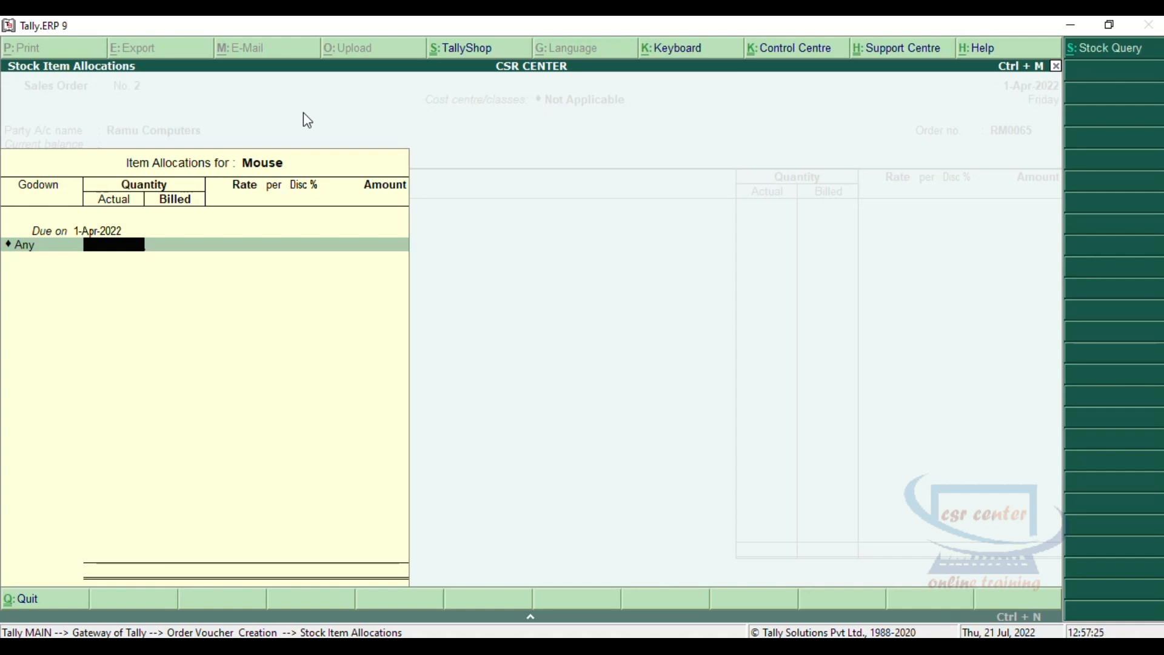
{"action": "type", "text": "20"}
{"action": "key", "text": "Return"}
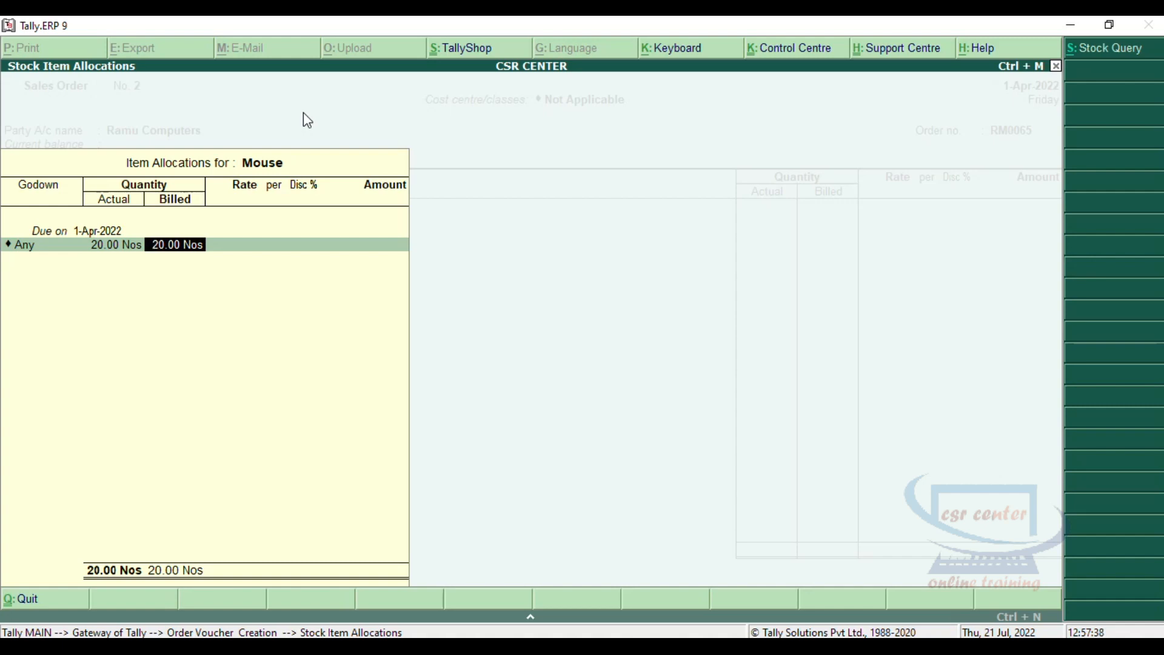
{"action": "key", "text": "Return"}
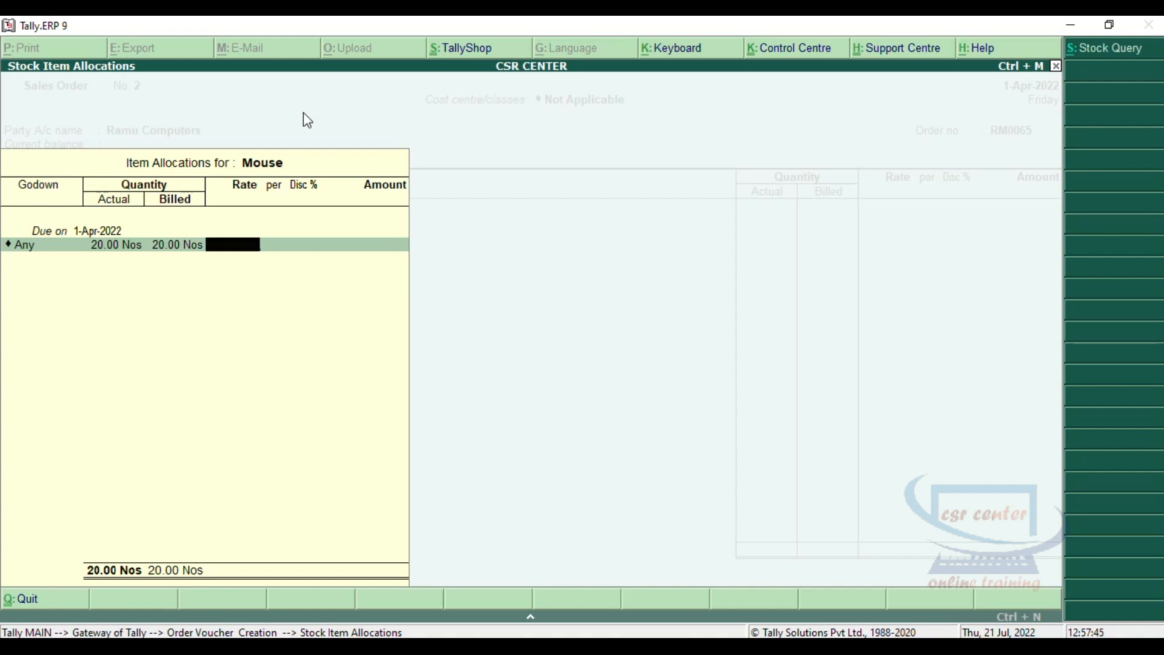
{"action": "key", "text": "Return"}
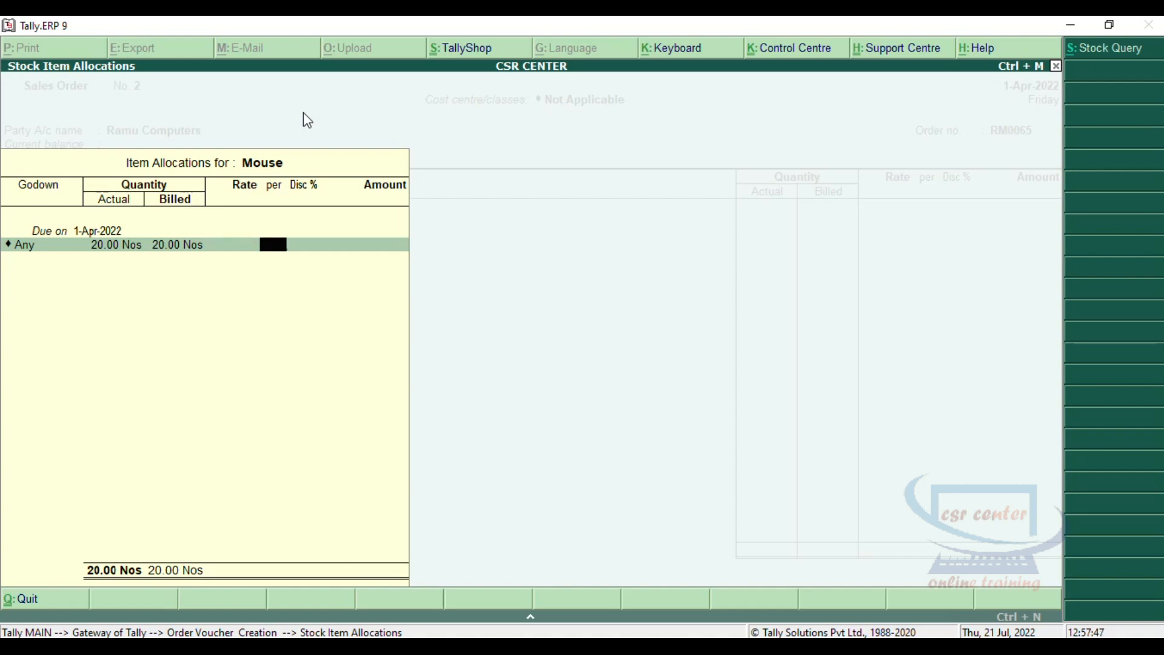
{"action": "key", "text": "Return"}
{"action": "key", "text": "Return"}
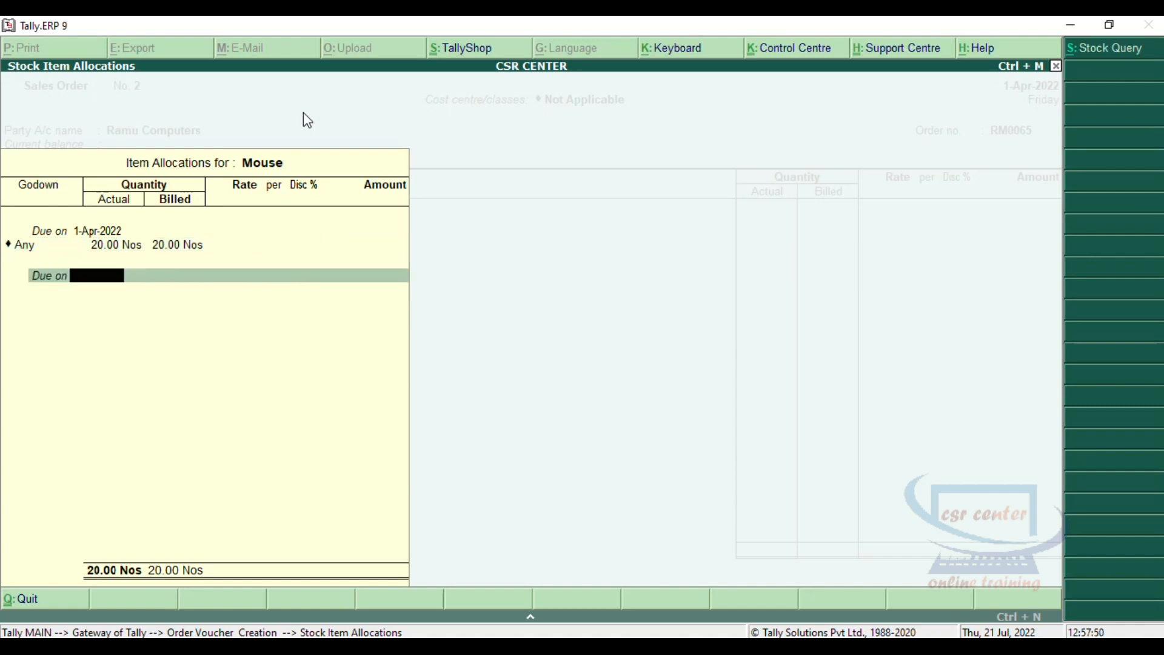
{"action": "key", "text": "Return"}
{"action": "key", "text": "Return"}
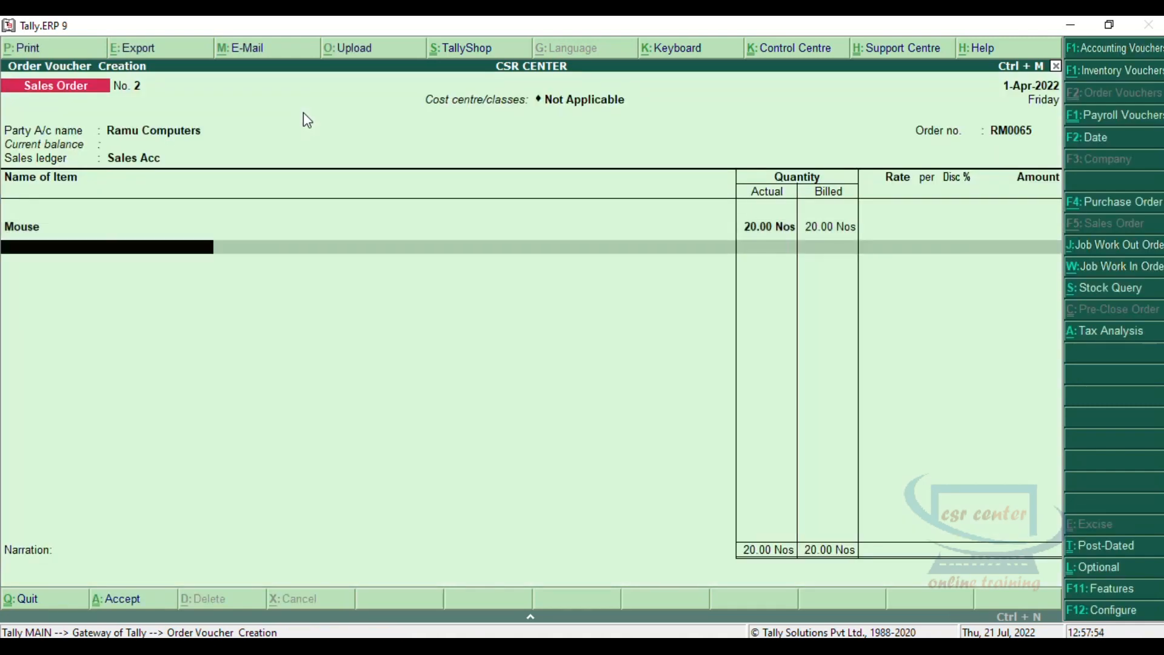
Add the Keyboard item due on 1-Apr-2022 with a quantity of 50 Nos and no rate.
{"action": "type", "text": "K"}
{"action": "key", "text": "Return"}
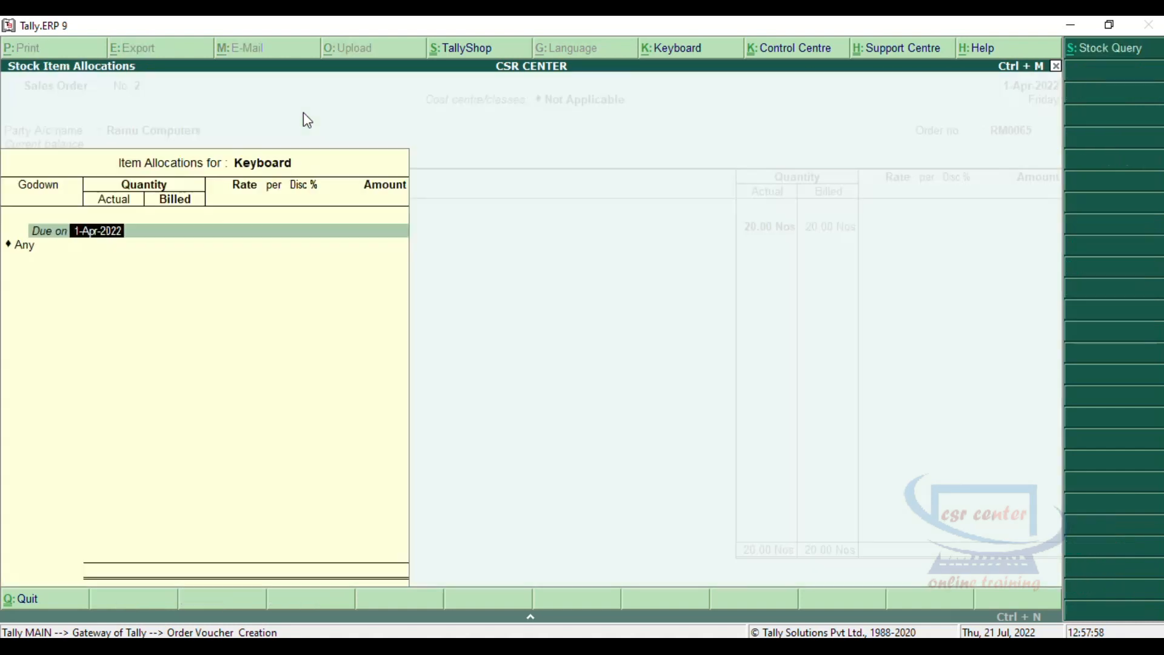
{"action": "key", "text": "Return"}
{"action": "type", "text": "50"}
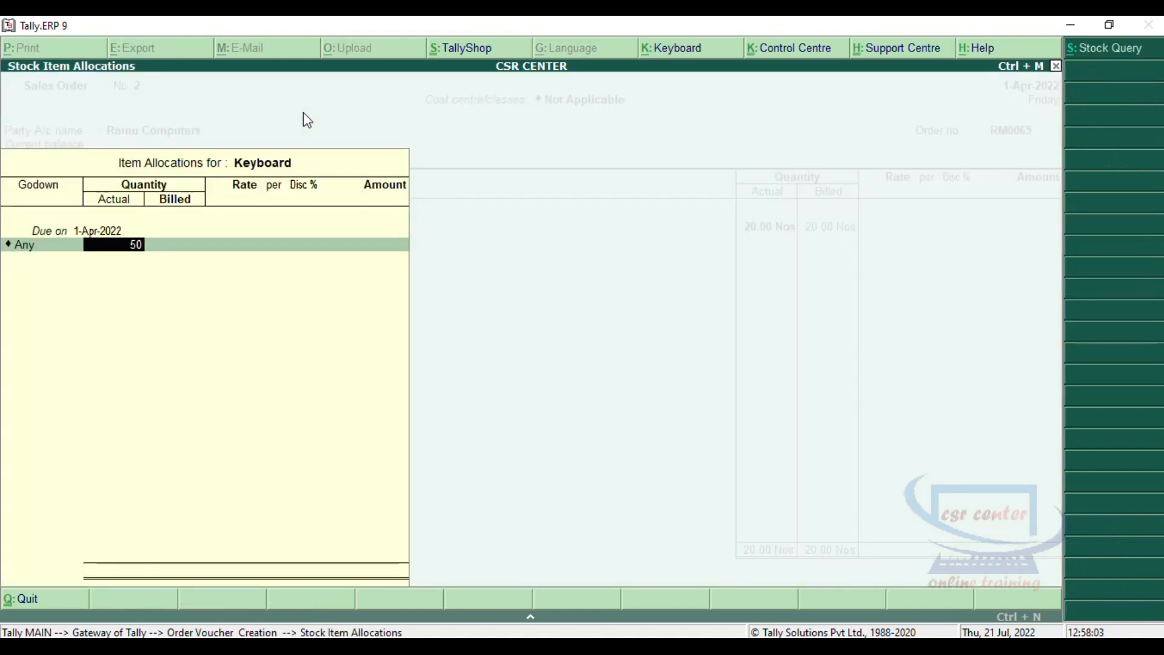
{"action": "key", "text": "Return"}
{"action": "key", "text": "Return"}
{"action": "key", "text": "Return"}
{"action": "key", "text": "Return"}
{"action": "key", "text": "Return"}
{"action": "key", "text": "Return"}
{"action": "key", "text": "Return"}
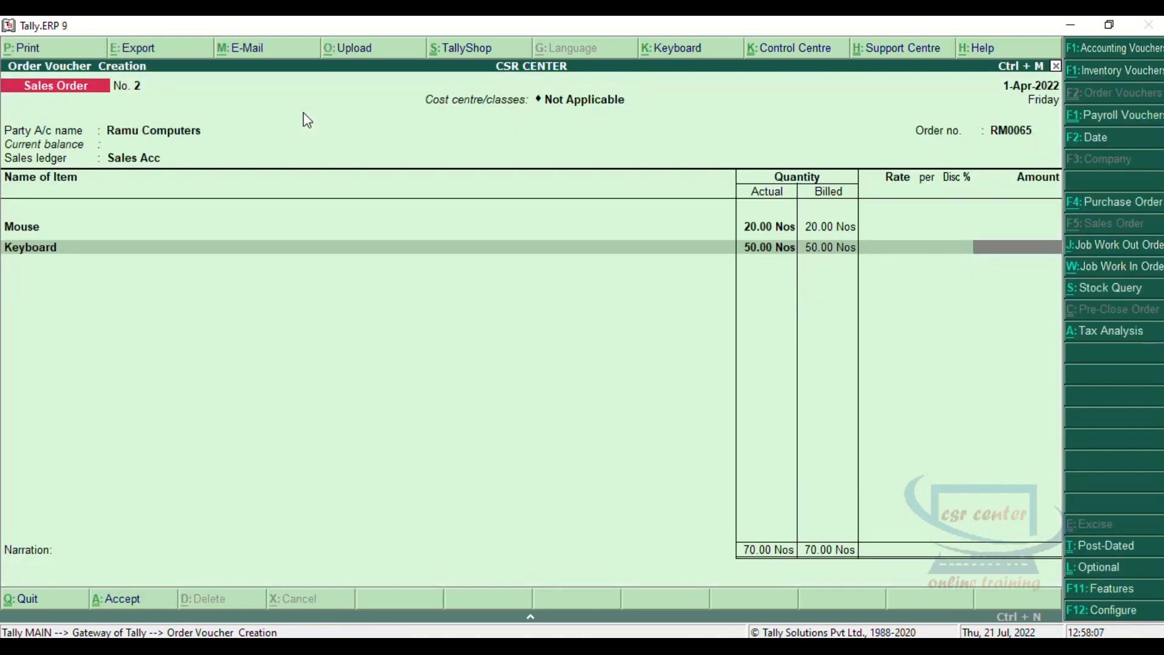
{"action": "key", "text": "Return"}
Add the LG Monitor item due on 1-Apr-2022 with a quantity of 20 Nos and no rate.
{"action": "type", "text": "M"}
{"action": "key", "text": "Return"}
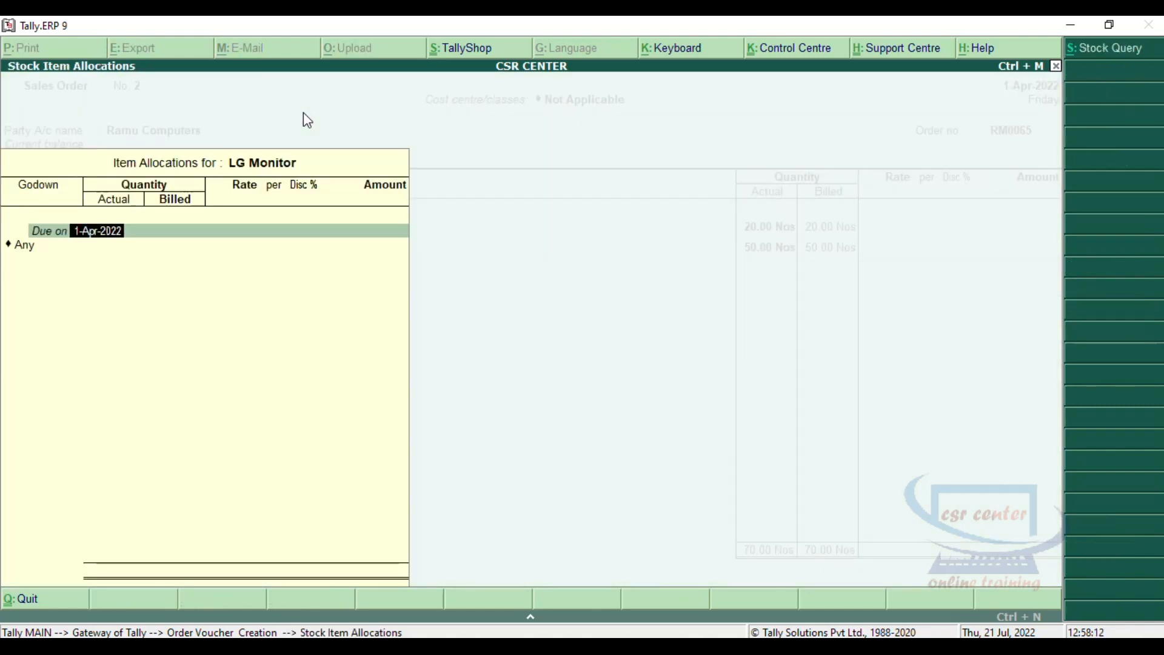
{"action": "key", "text": "Return"}
{"action": "type", "text": "20"}
{"action": "key", "text": "Return"}
{"action": "key", "text": "Return"}
{"action": "key", "text": "Return"}
{"action": "key", "text": "Return"}
{"action": "key", "text": "Return"}
{"action": "key", "text": "Return"}
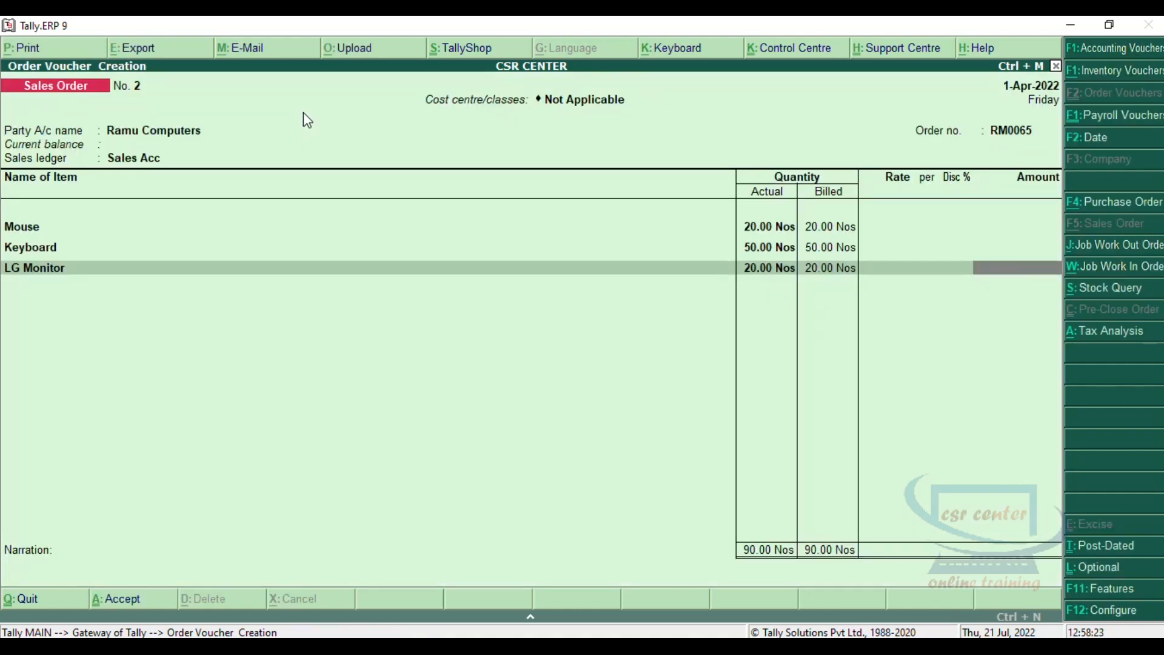
{"action": "key", "text": "Return"}
Add the Dell Laptop item due on 1-Apr-2022 with a quantity of 20 Nos and no rate.
{"action": "type", "text": "D"}
{"action": "key", "text": "Down"}
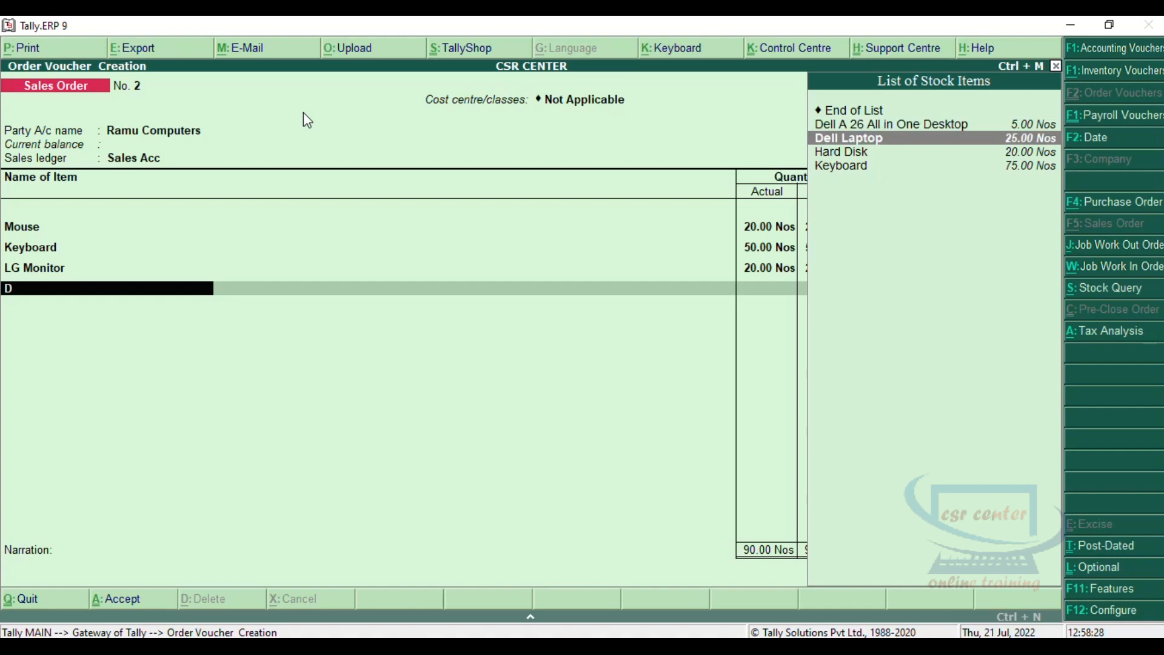
{"action": "key", "text": "Return"}
{"action": "key", "text": "Return"}
{"action": "key", "text": "Return"}
{"action": "type", "text": "20"}
{"action": "key", "text": "Return"}
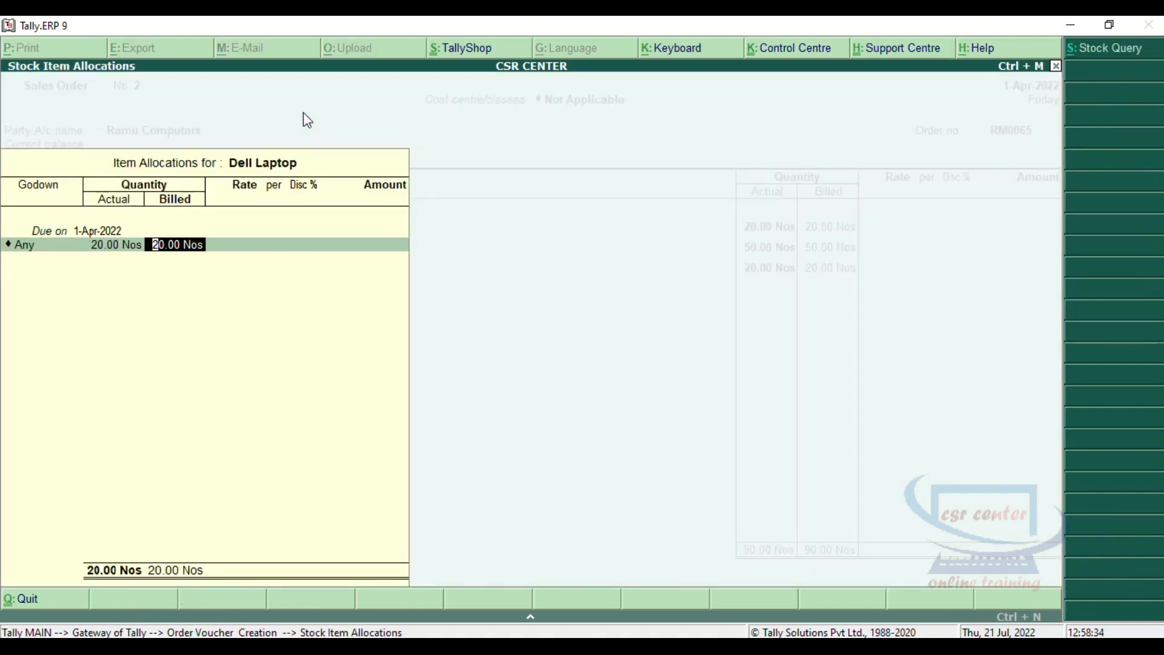
{"action": "key", "text": "Return"}
{"action": "key", "text": "Return"}
{"action": "key", "text": "Return"}
{"action": "key", "text": "Return"}
{"action": "key", "text": "Return"}
Add the Hard Disk item due on 1-Apr-2022 with a quantity of 15 Nos and no rate.
{"action": "type", "text": "H"}
{"action": "key", "text": "Return"}
{"action": "key", "text": "Return"}
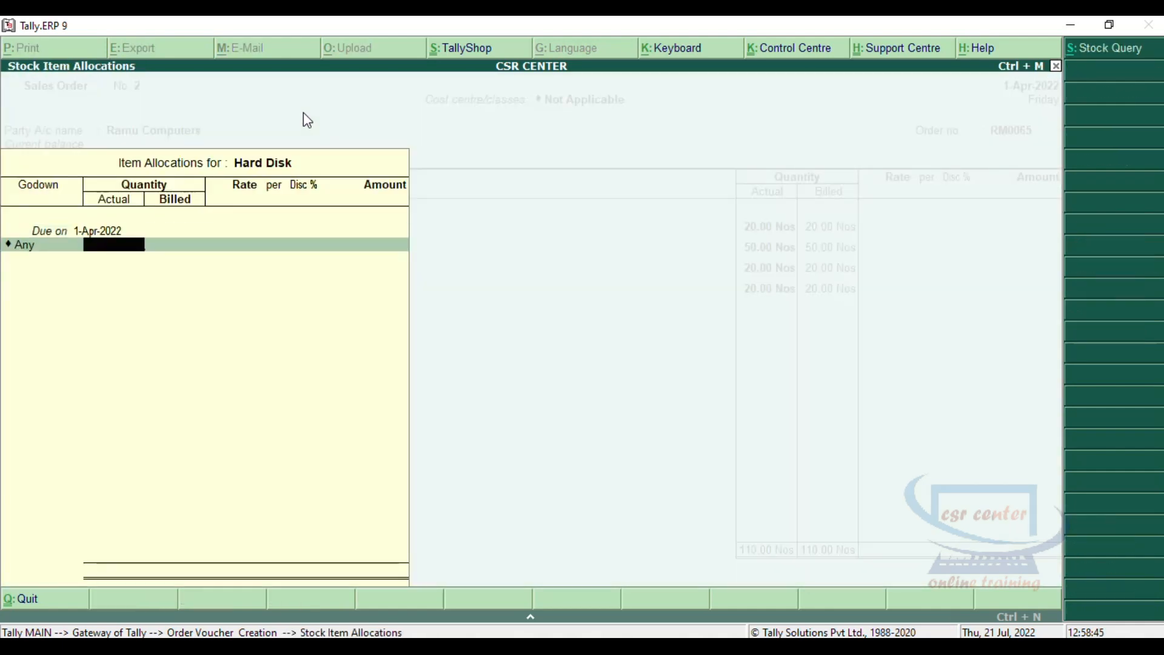
{"action": "type", "text": "15"}
{"action": "key", "text": "Return"}
{"action": "key", "text": "Return"}
{"action": "key", "text": "Return"}
{"action": "key", "text": "Return"}
{"action": "key", "text": "Return"}
{"action": "key", "text": "Return"}
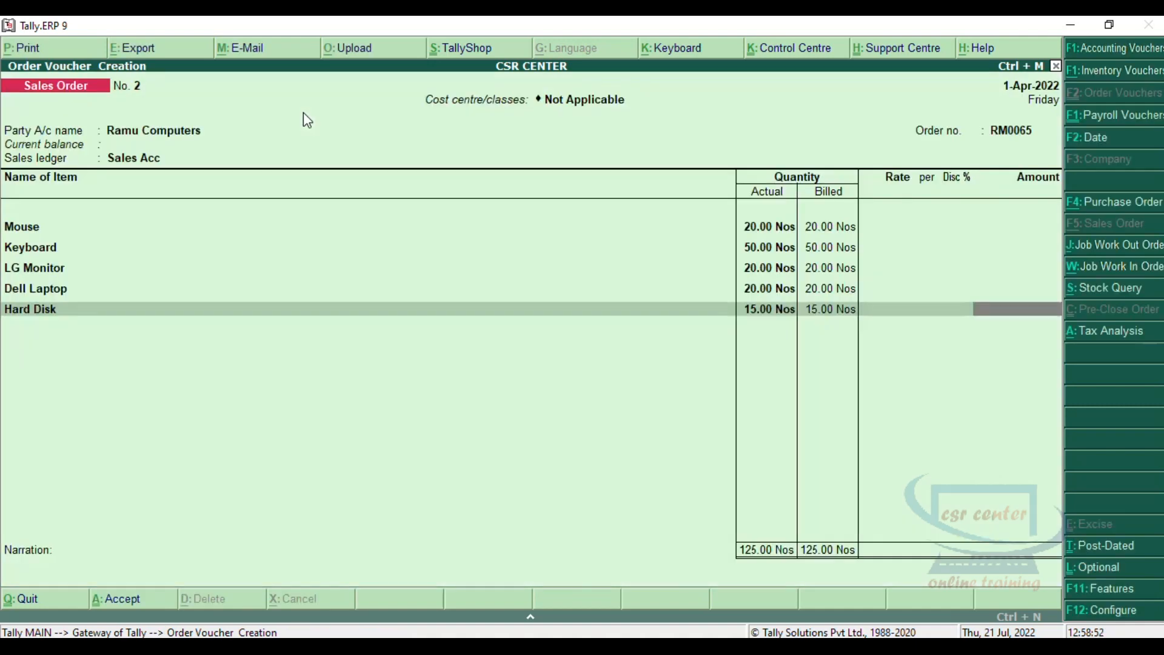
{"action": "key", "text": "Return"}
End the item list, leave the narration blank, accept the sales order and exit voucher entry.
{"action": "key", "text": "Return"}
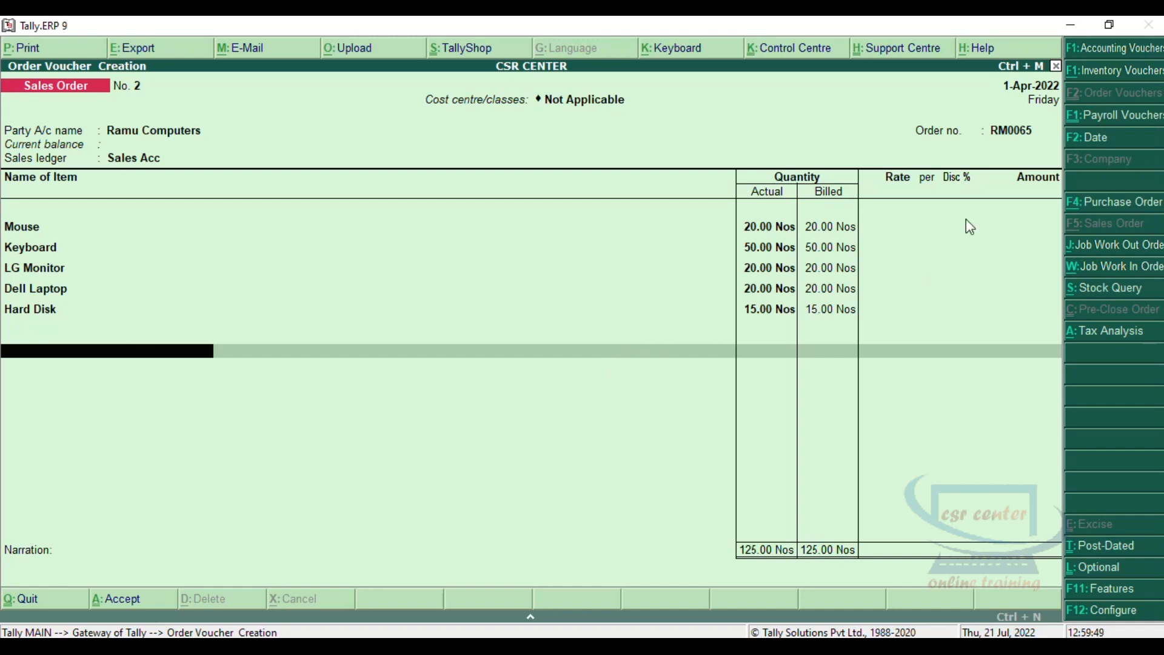
{"action": "key", "text": "Return"}
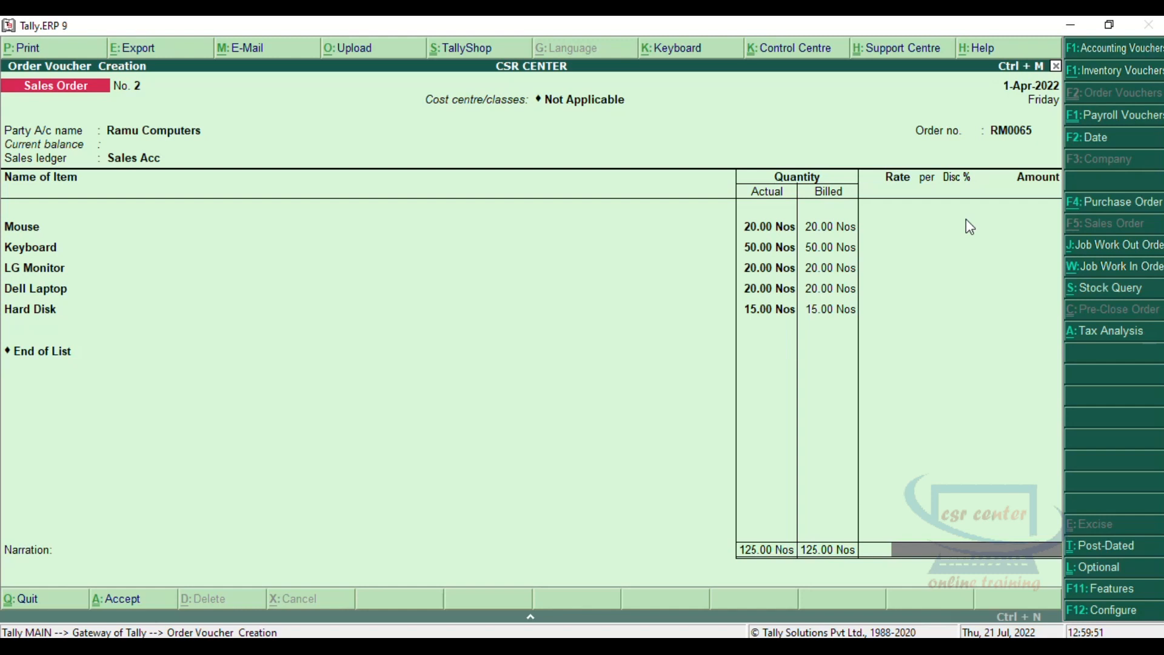
{"action": "key", "text": "Return"}
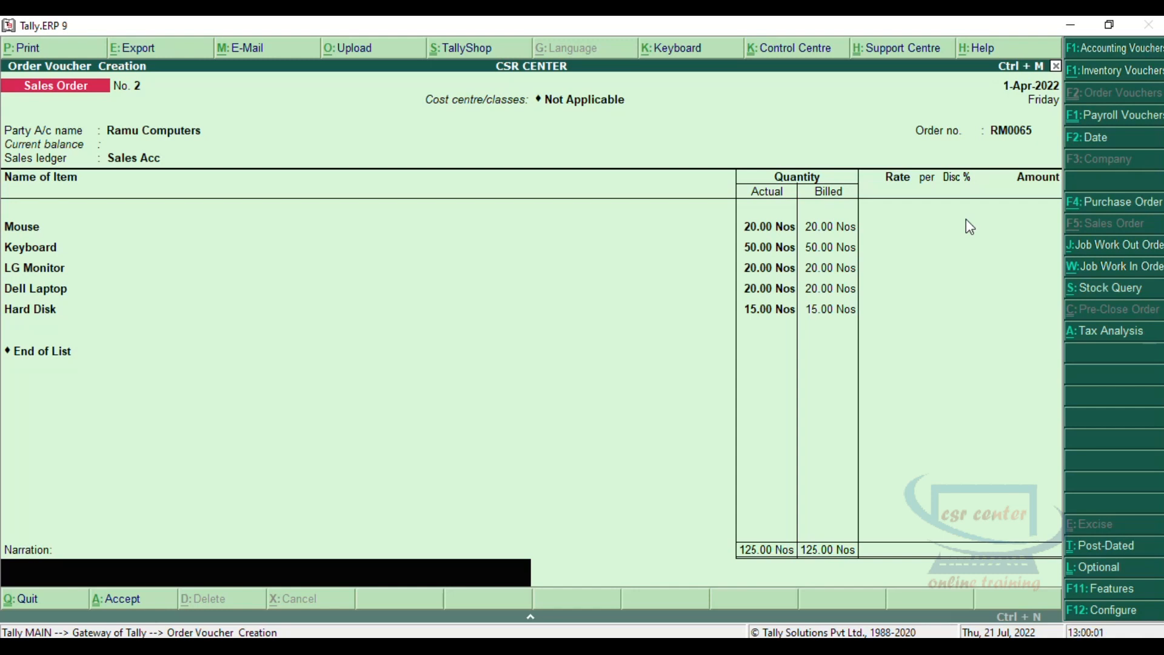
{"action": "key", "text": "Return"}
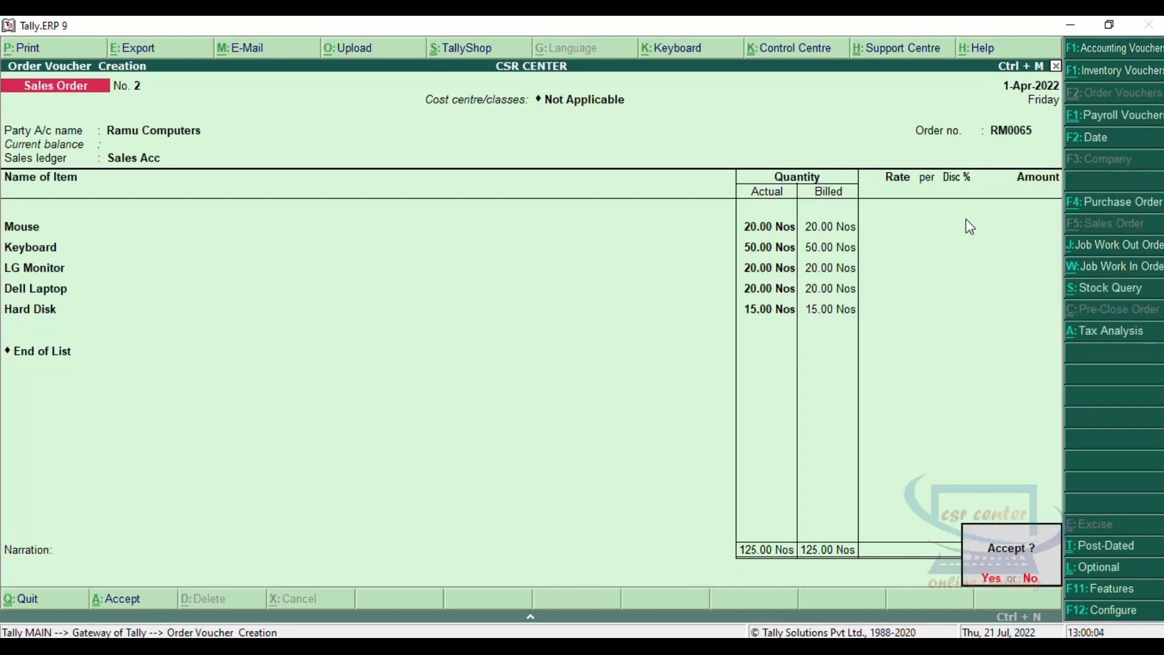
{"action": "key", "text": "Return"}
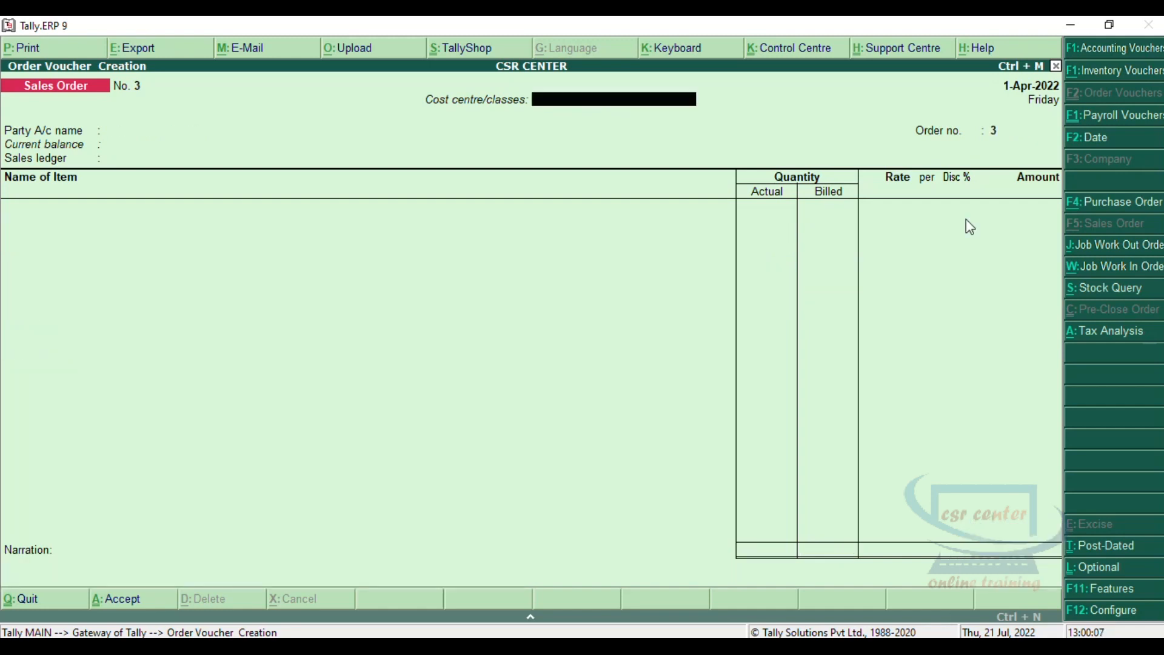
{"action": "key", "text": "Escape"}
{"action": "key", "text": "Return"}
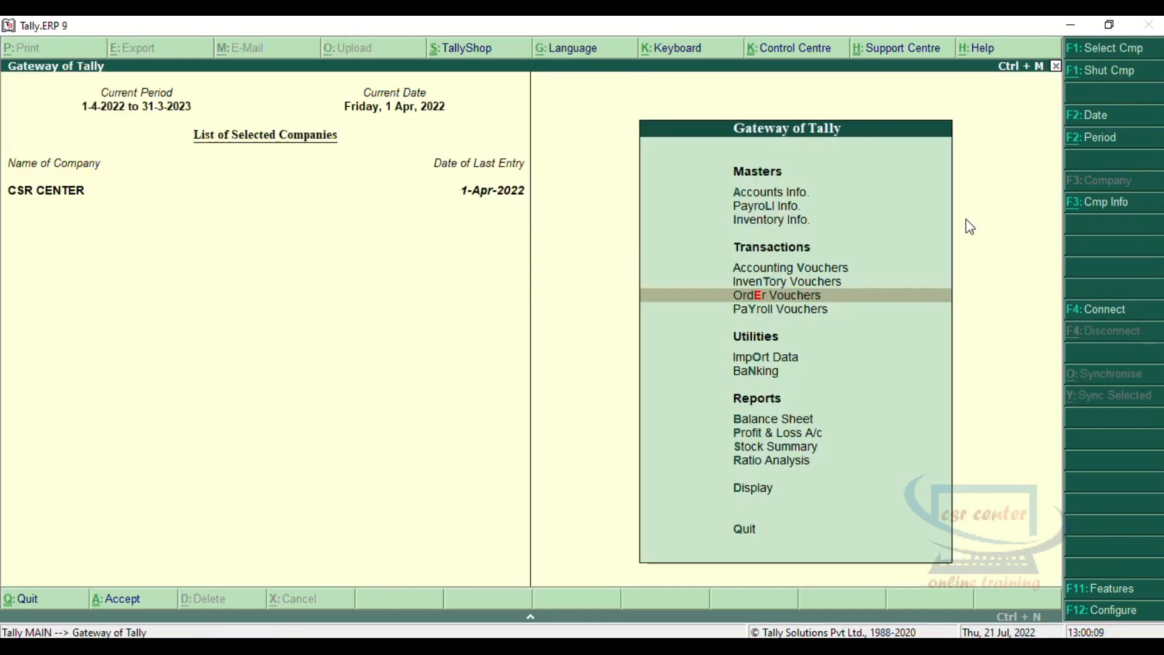
Open the Ramu Computers sales order from the Day Book, review its item quantities, and return to the report choices.
{"action": "left_click", "coordinate": [742, 491]}
{"action": "left_click", "coordinate": [767, 209]}
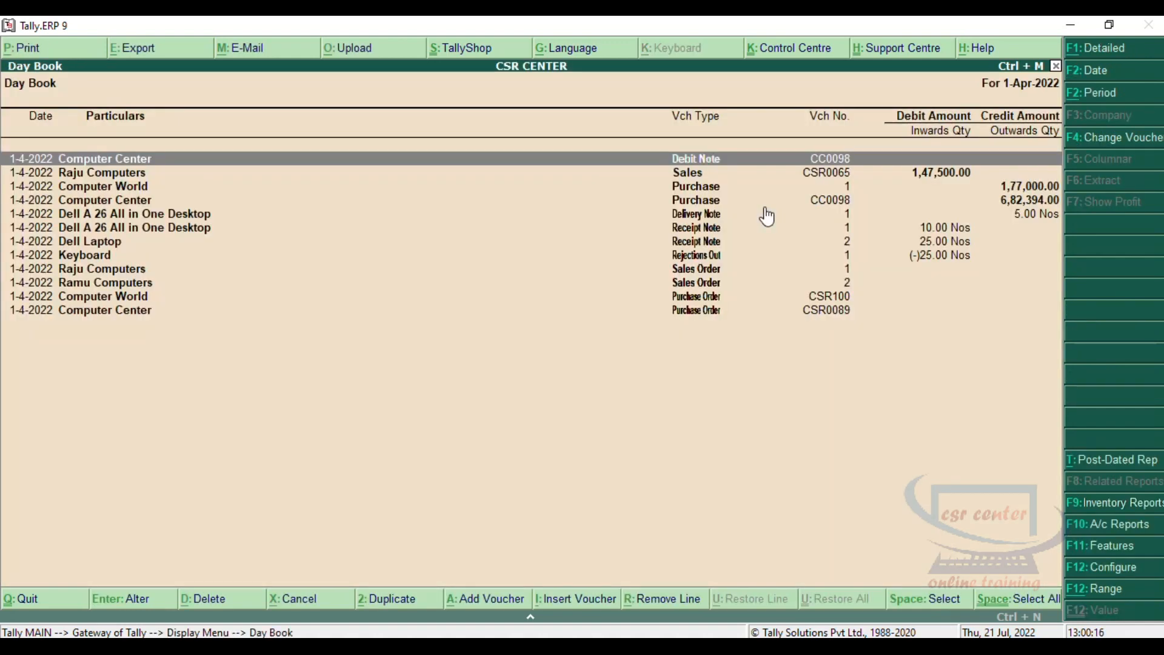
{"action": "left_click", "coordinate": [712, 285]}
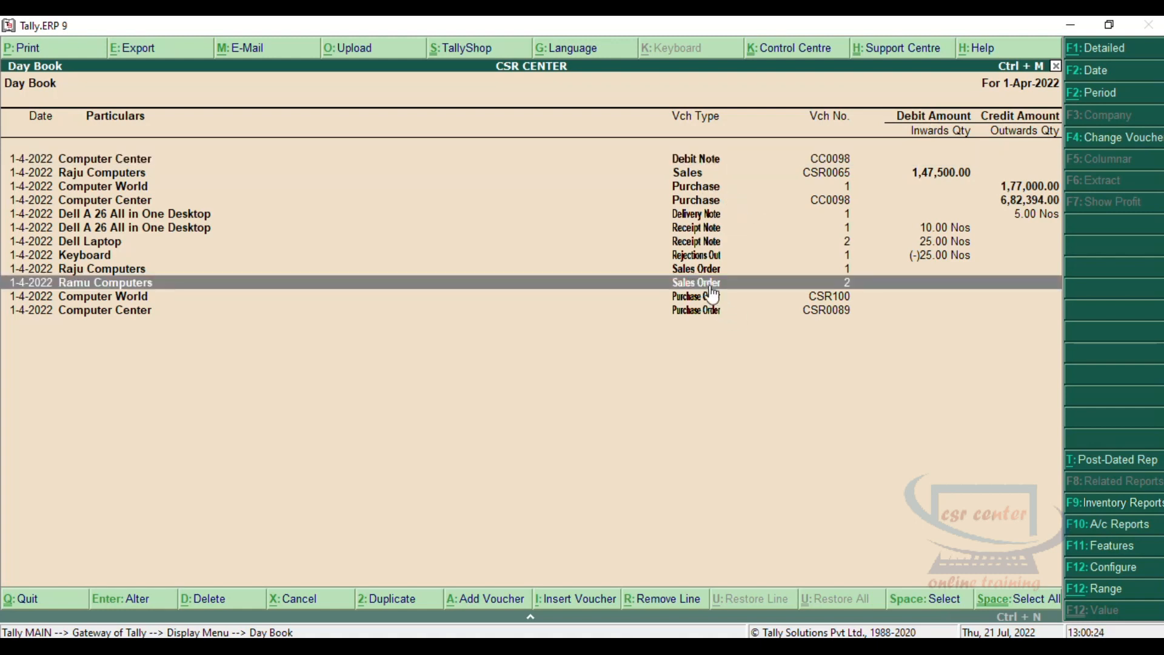
{"action": "left_click", "coordinate": [710, 287]}
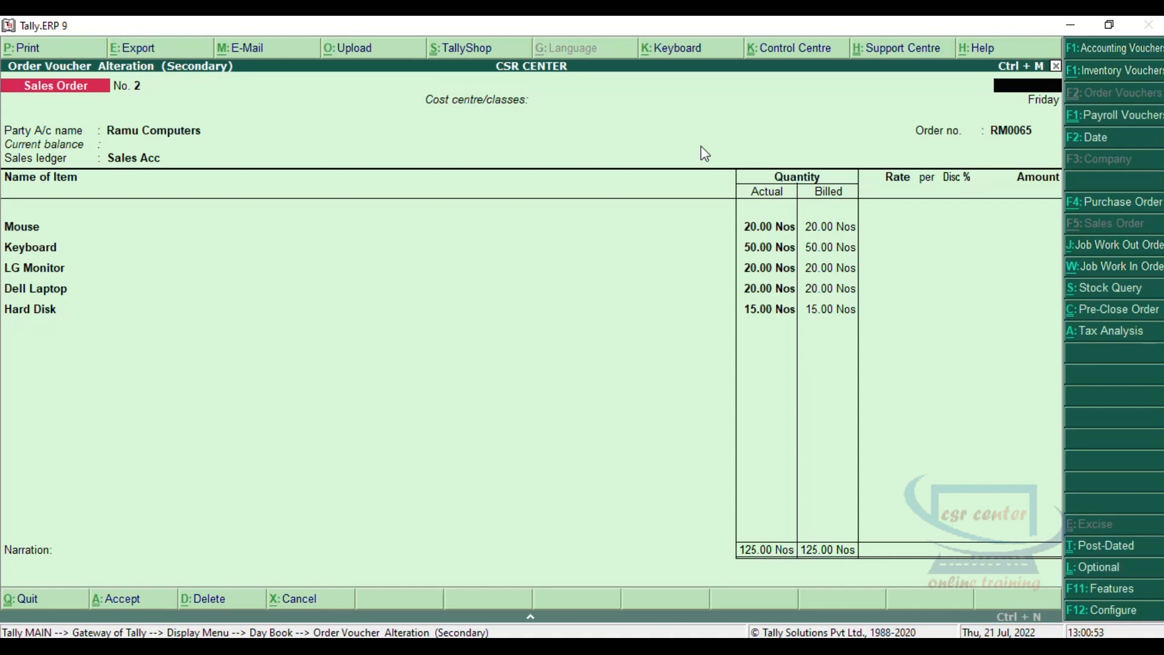
{"action": "key", "text": "Escape"}
{"action": "key", "text": "y"}
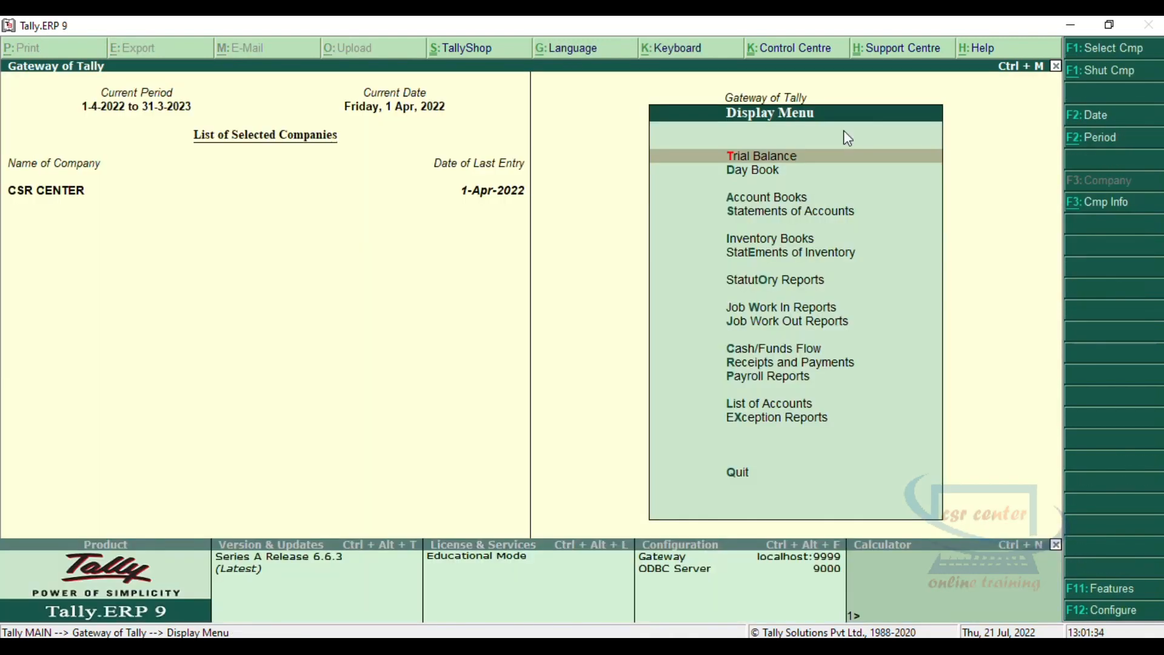
View the Sales Order Outstandings report for all orders to check each item's ordered and balance quantities, then close it.
{"action": "left_click", "coordinate": [835, 255]}
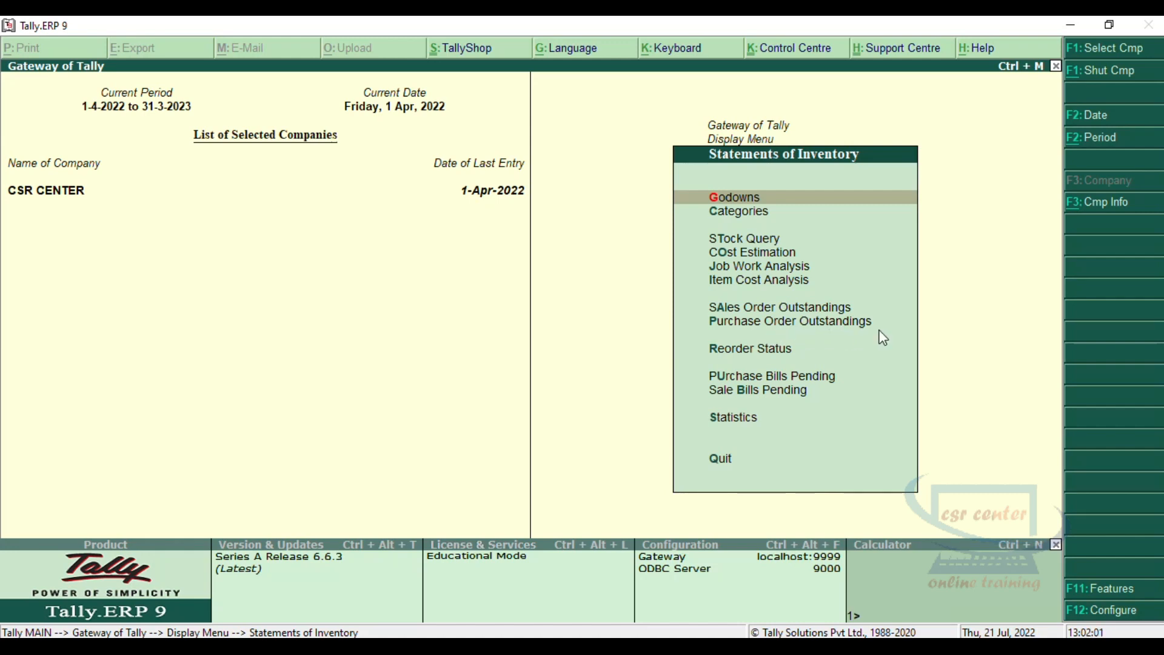
{"action": "left_click", "coordinate": [762, 308]}
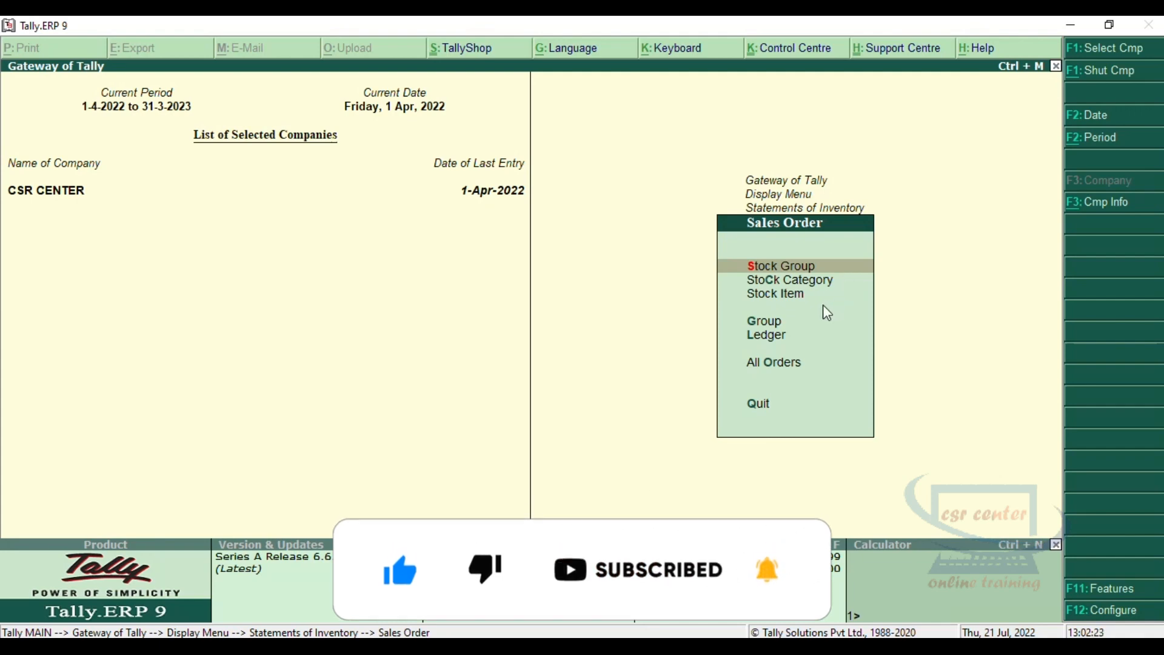
{"action": "left_click", "coordinate": [789, 370]}
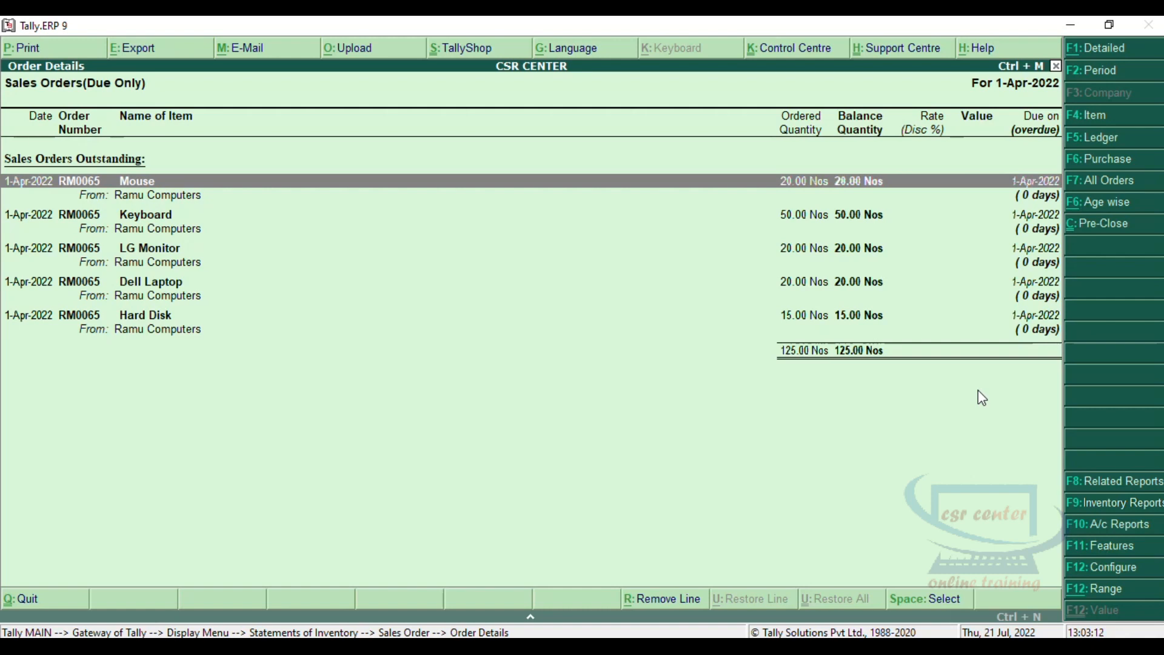
{"action": "key", "text": "Escape"}
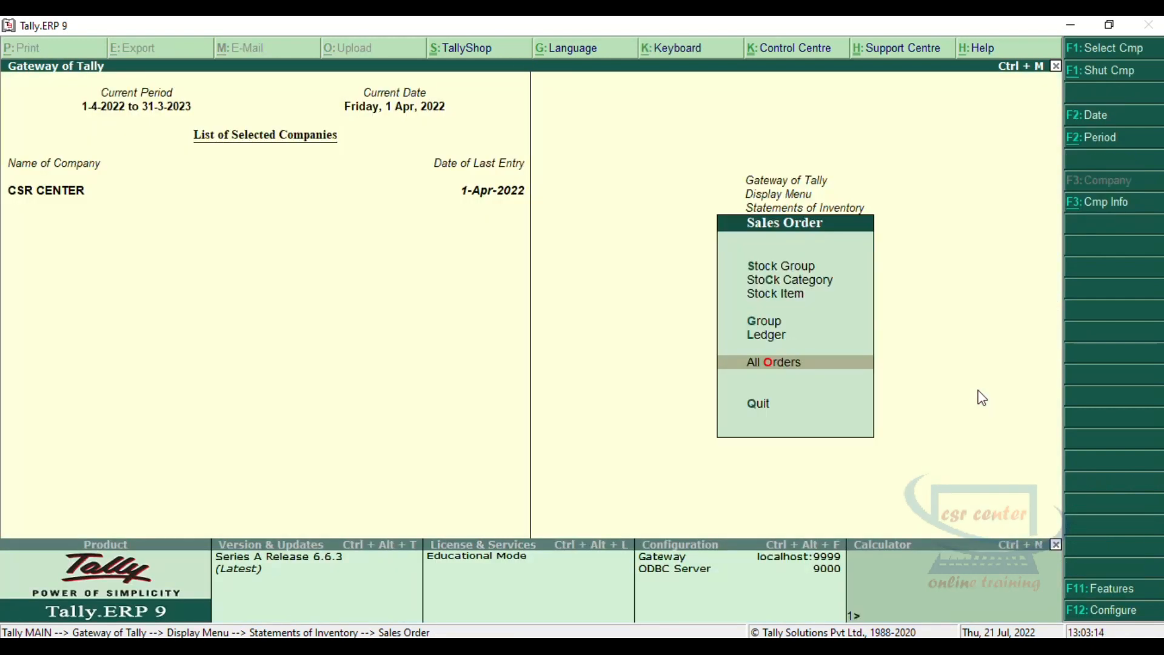
{"action": "key", "text": "Escape"}
View the Purchase Order Outstandings report for all orders, then return to the Gateway of Tally.
{"action": "left_click", "coordinate": [825, 327]}
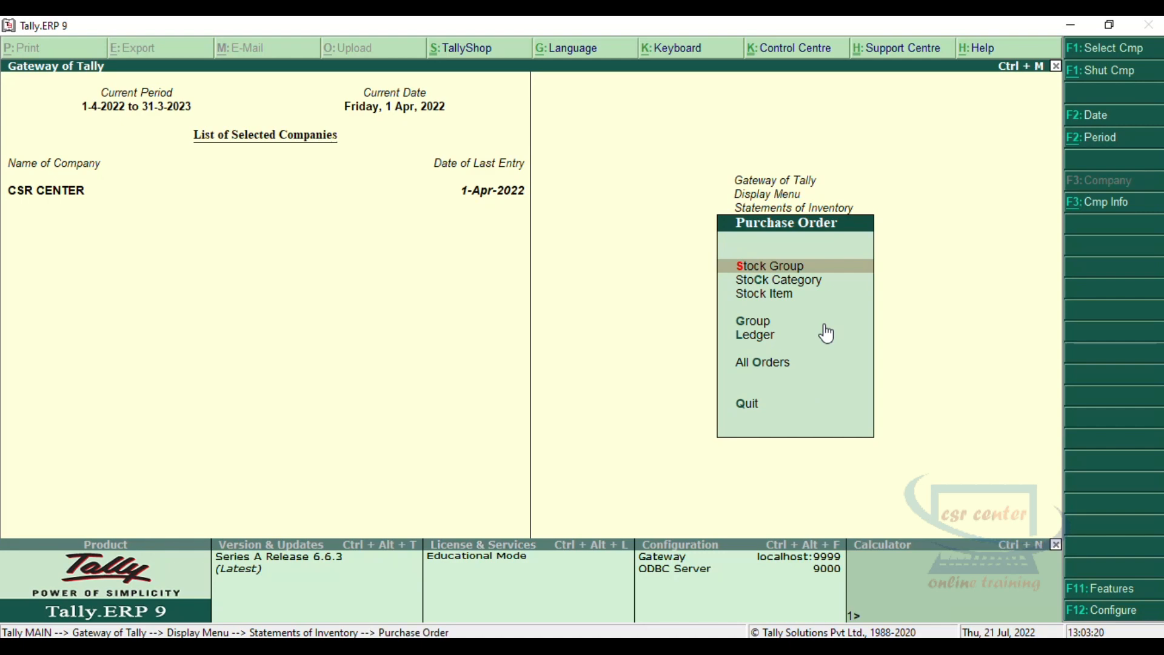
{"action": "left_click", "coordinate": [773, 368]}
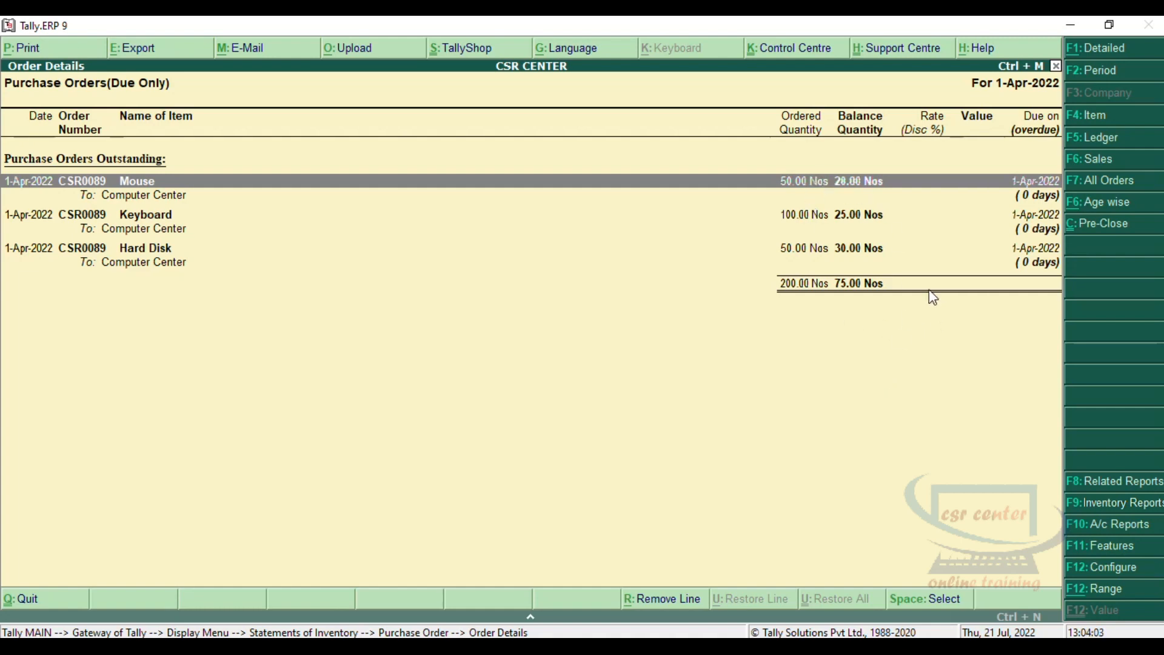
{"action": "key", "text": "Escape"}
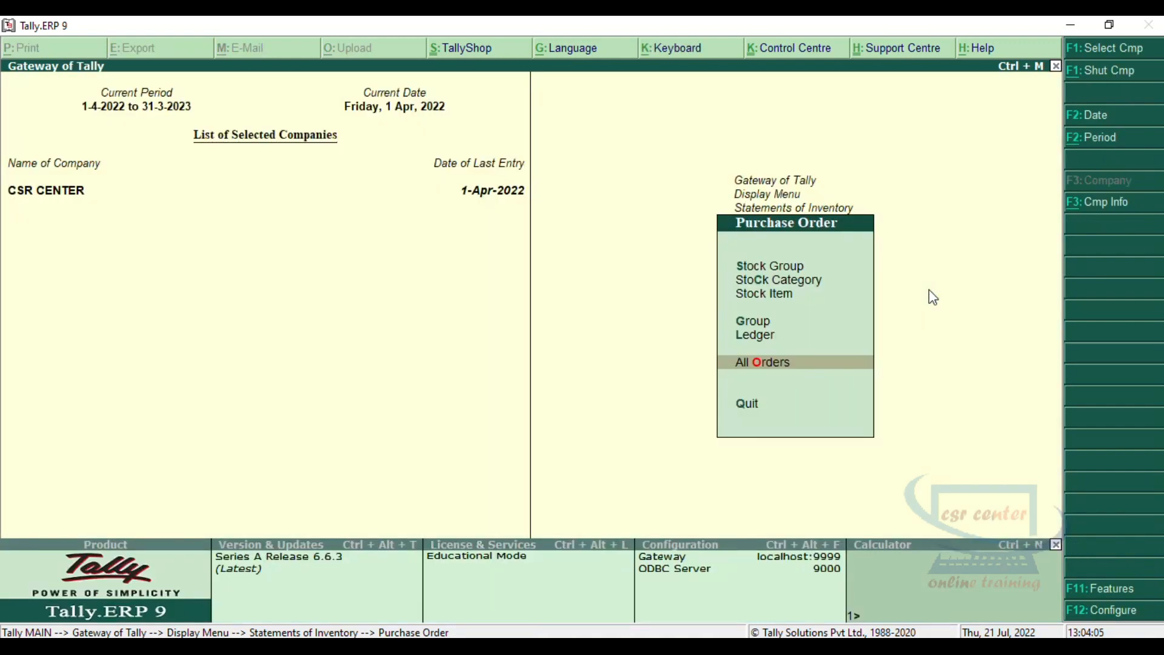
{"action": "key", "text": "Escape"}
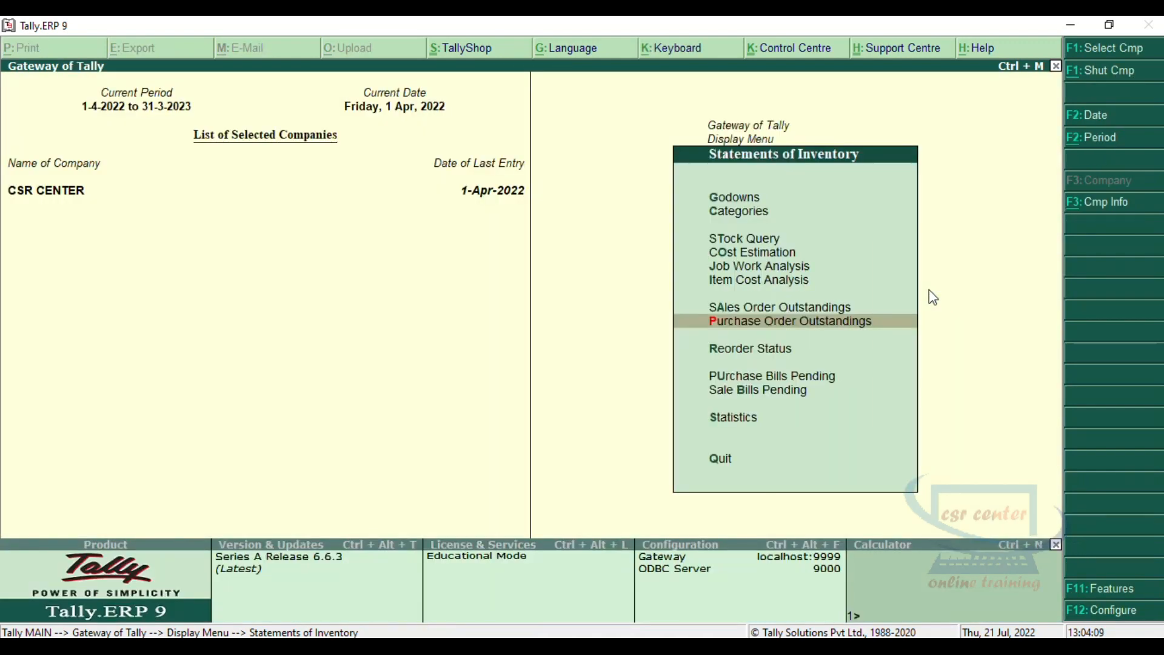
{"action": "key", "text": "Escape"}
{"action": "key", "text": "Escape"}
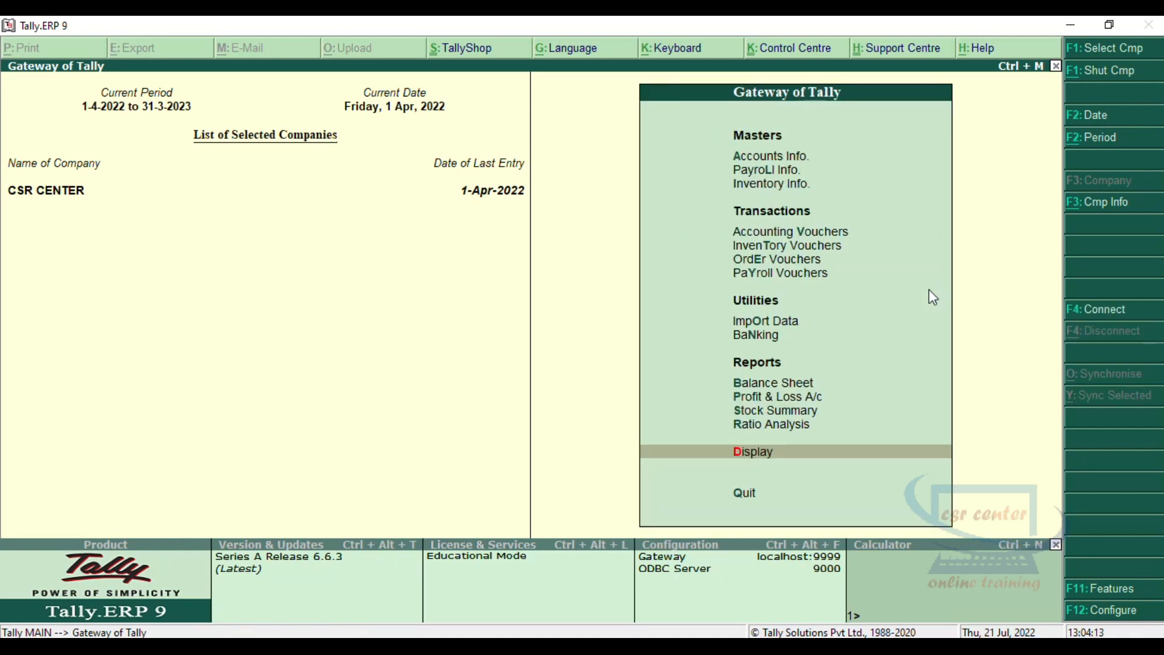